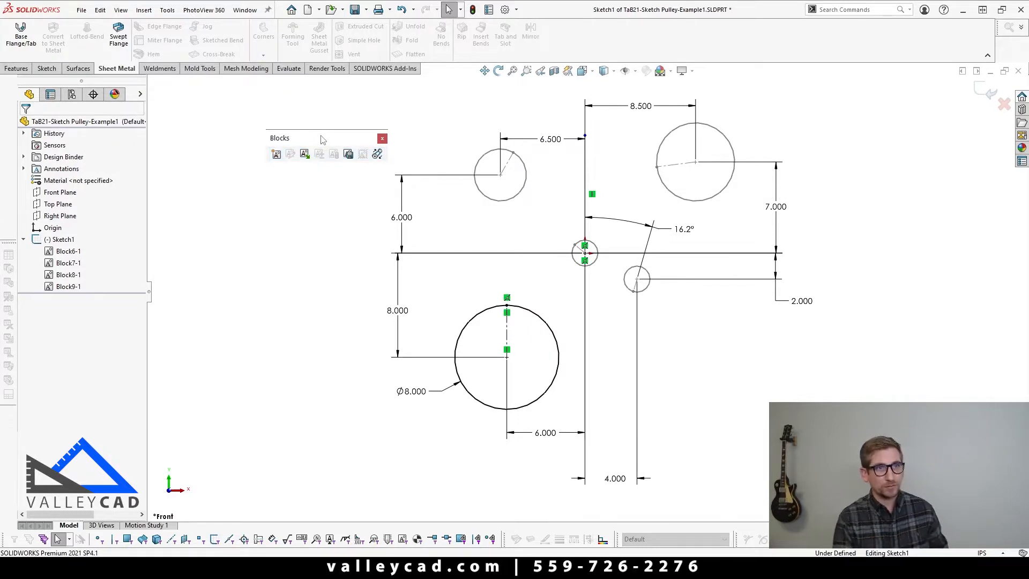
Switch to the sketch tools and find the Blocks toolbar in the list of available toolbars.
left_click(49, 72)
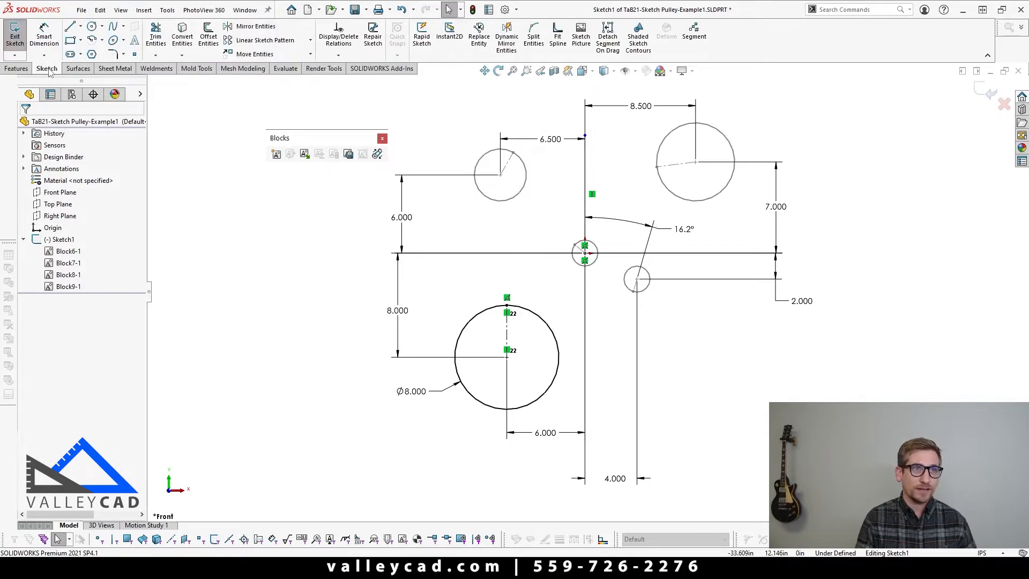
right_click(49, 72)
mouse_move(99, 120)
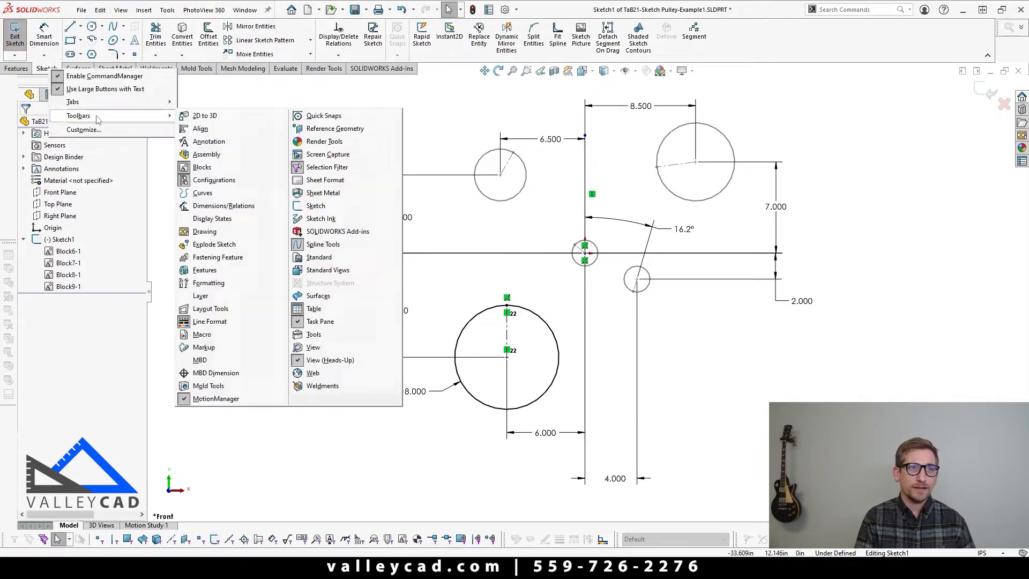
left_click(209, 167)
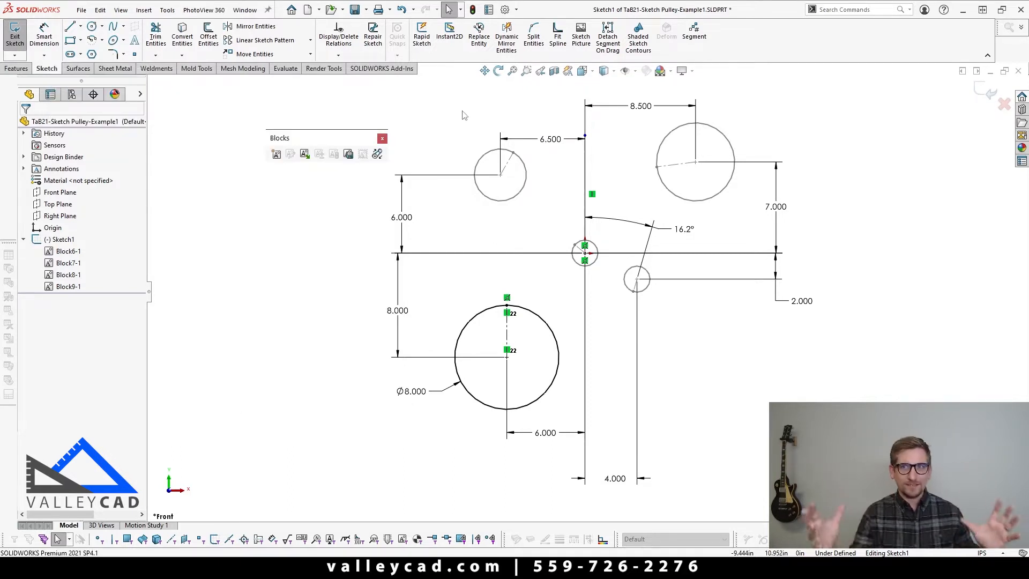
Dock the Blocks toolbar beside the feature tree and return it to floating over the graphics area.
left_click_drag(284, 137, 4, 97)
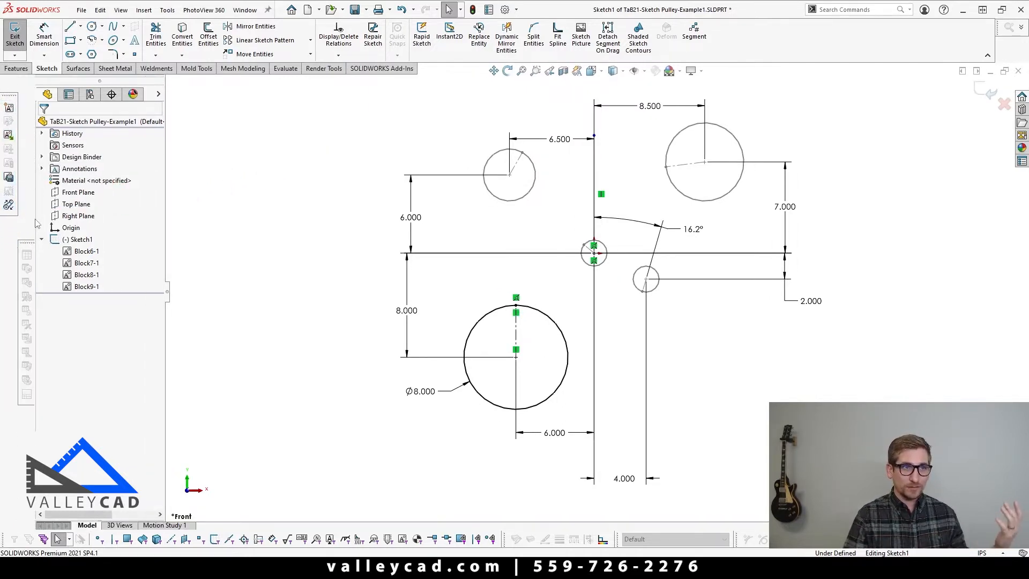
left_click_drag(27, 242, 10, 238)
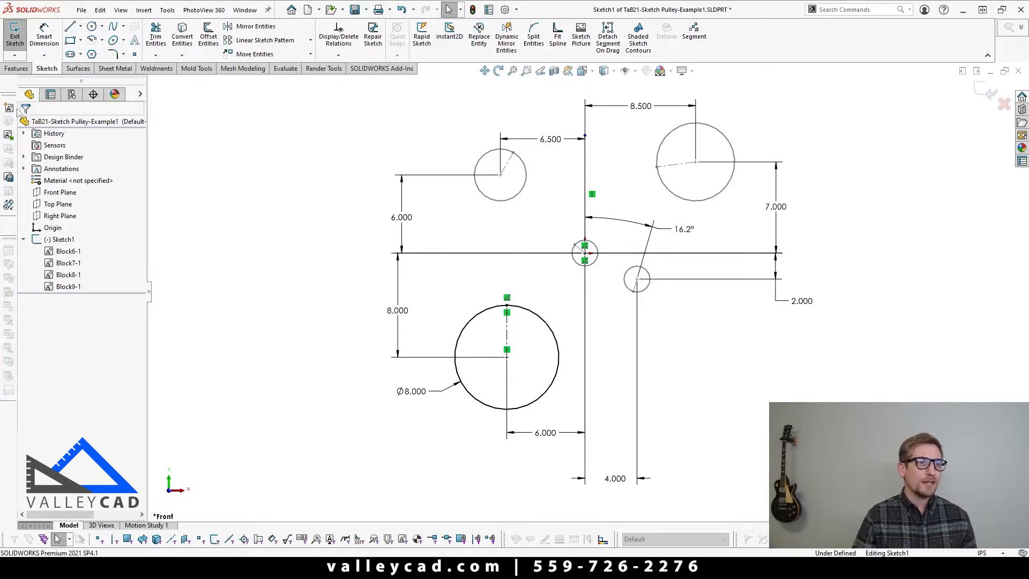
left_click_drag(8, 96, 300, 122)
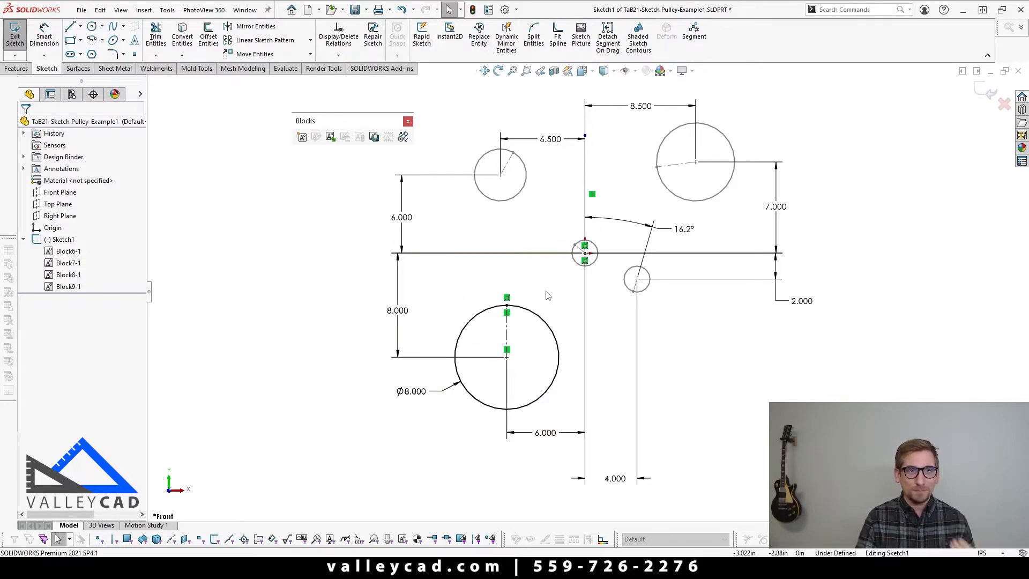
Make a block from the 8.000 diameter circle and its vertical construction line, with the insertion point at the circle's centre.
left_click_drag(422, 277, 573, 431)
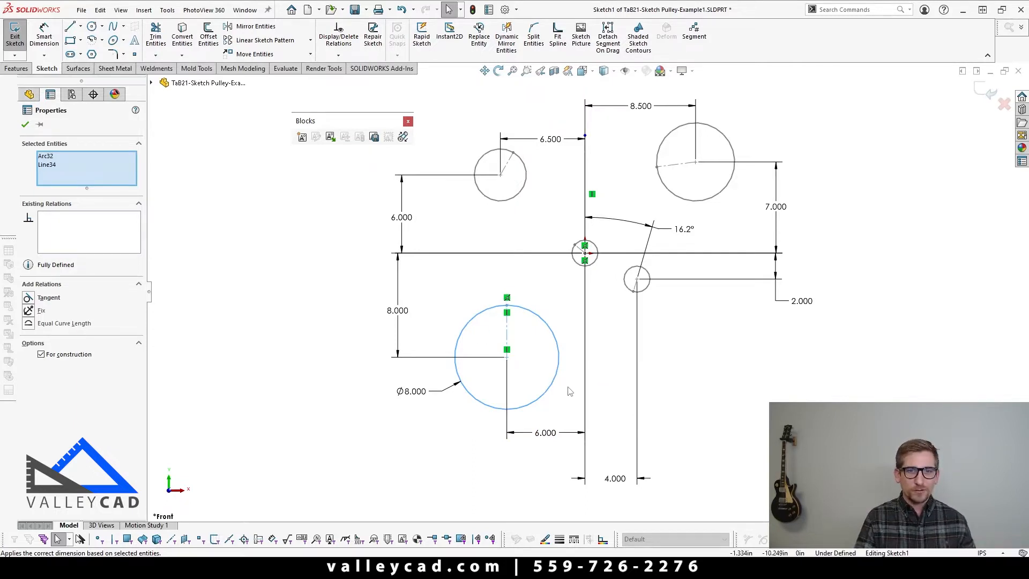
key("ctrl")
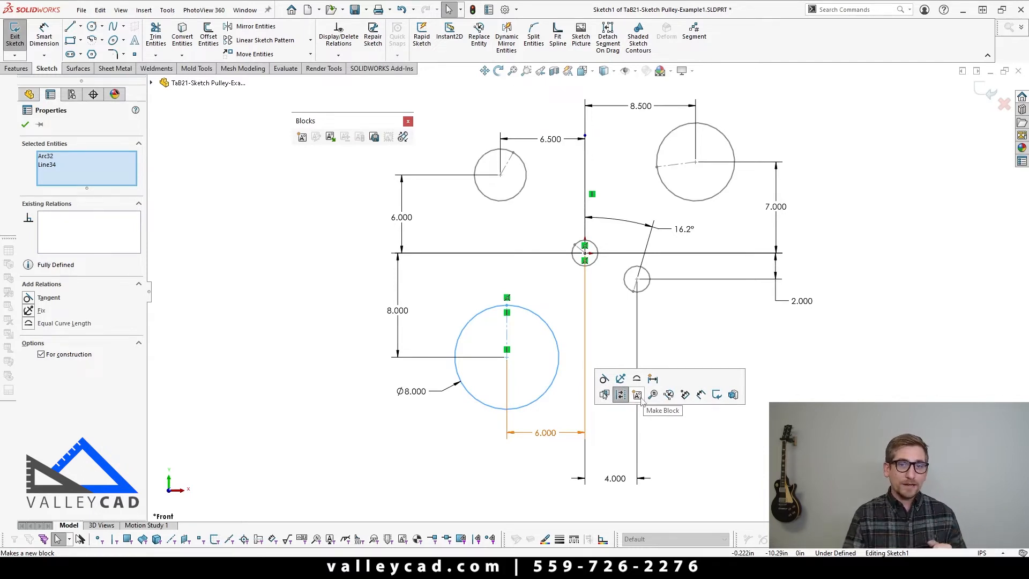
left_click(303, 143)
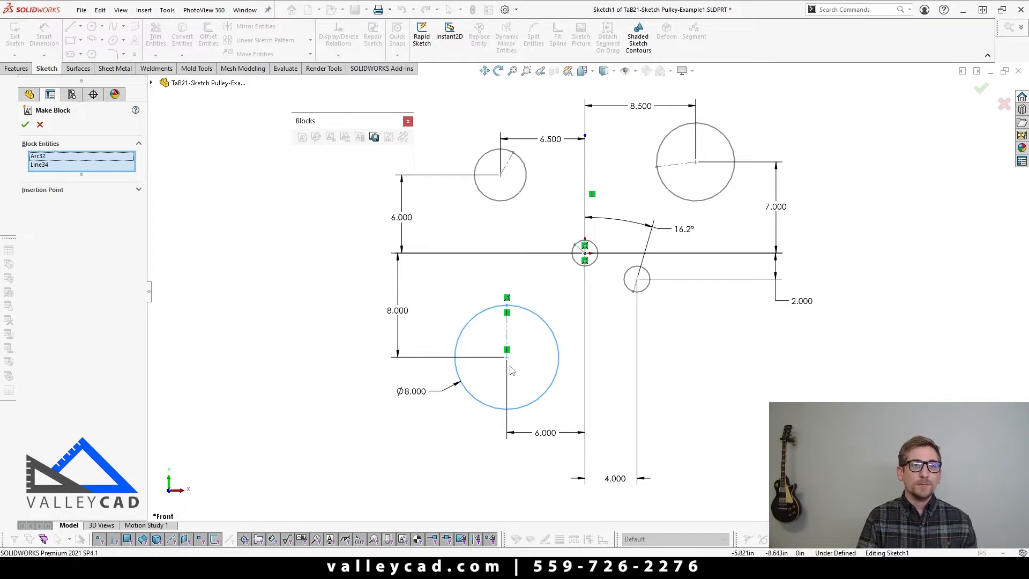
scroll(509, 367, "down", 2)
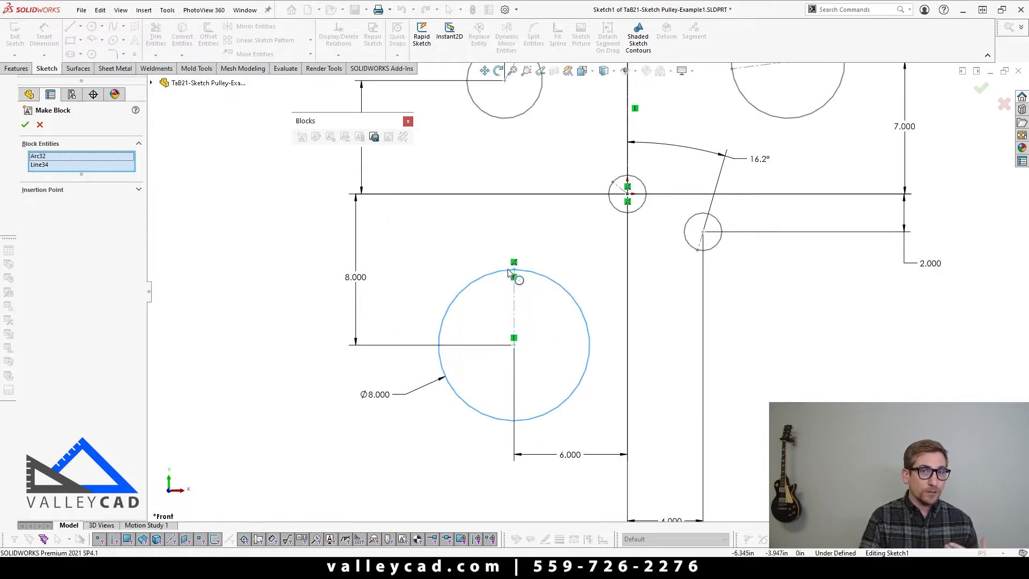
scroll(514, 285, "down", 1)
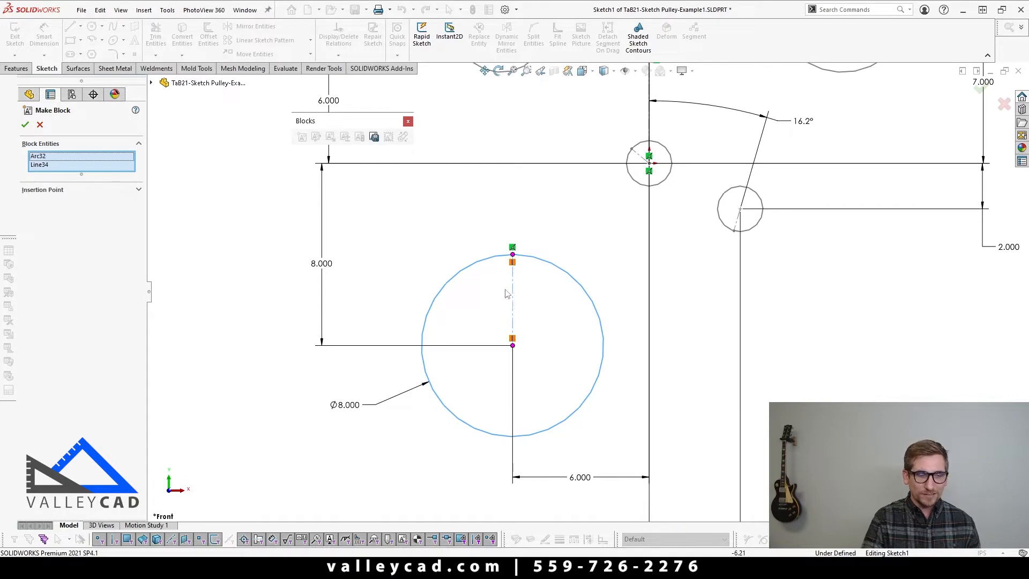
scroll(587, 298, "up", 3)
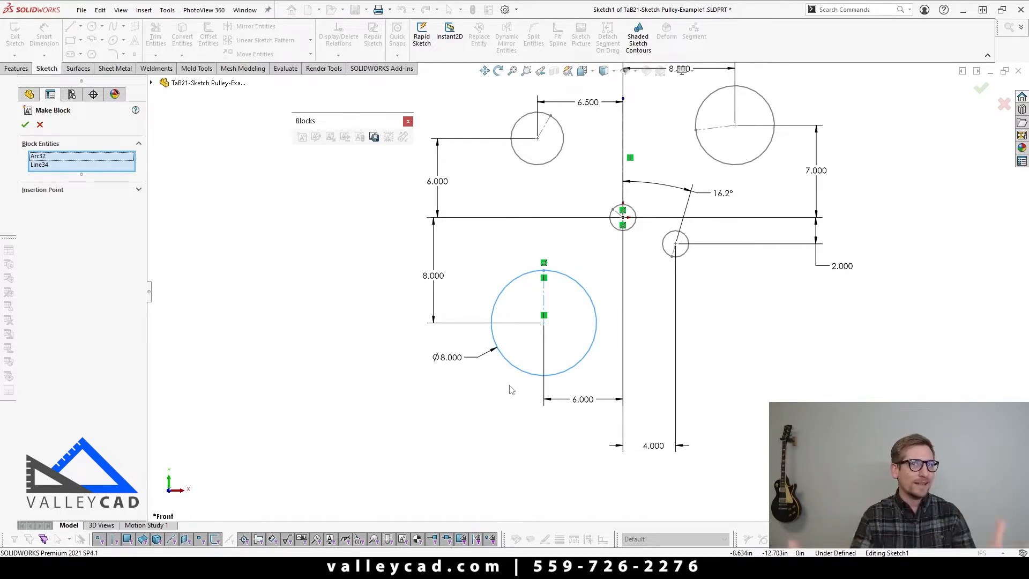
left_click(67, 190)
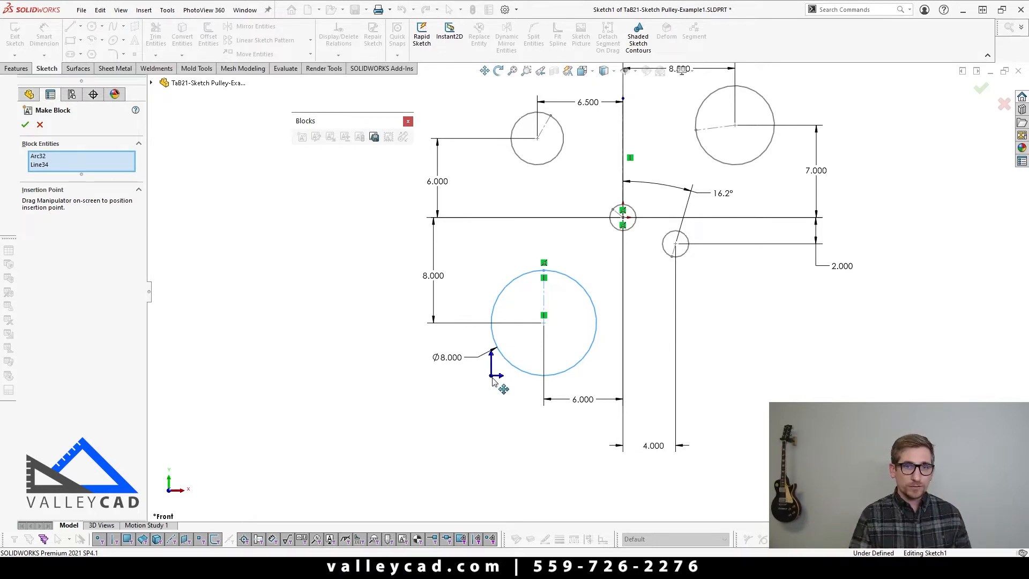
left_click_drag(496, 376, 544, 323)
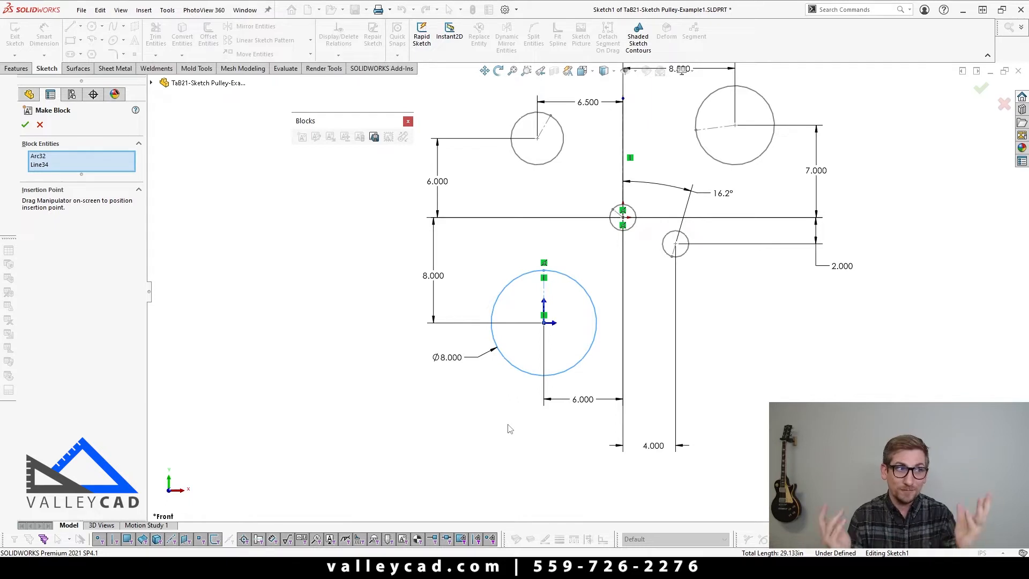
left_click(25, 125)
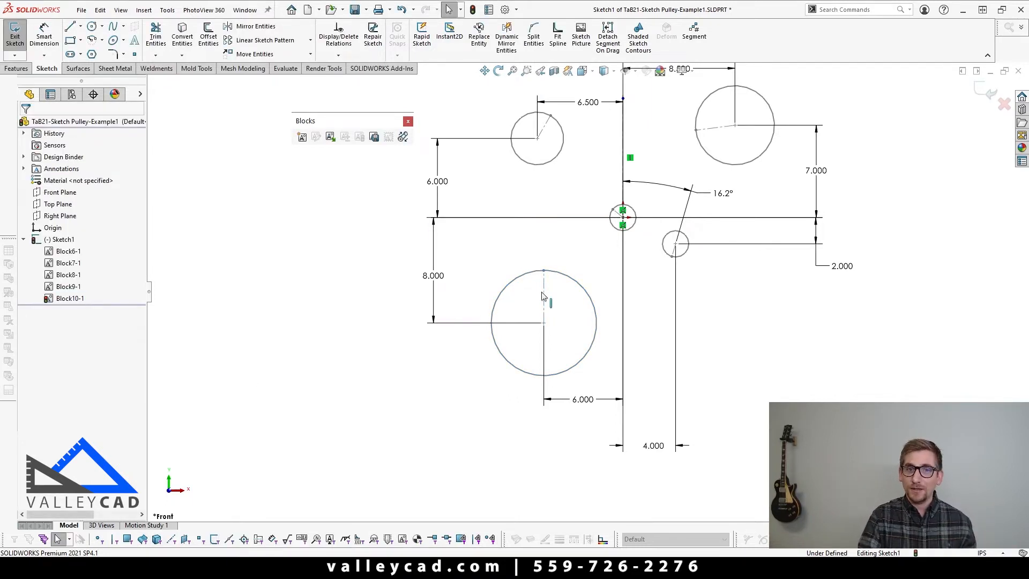
Open the new large-circle block for editing to inspect its contents, and return to the main sketch without changes.
scroll(554, 301, "up", 1)
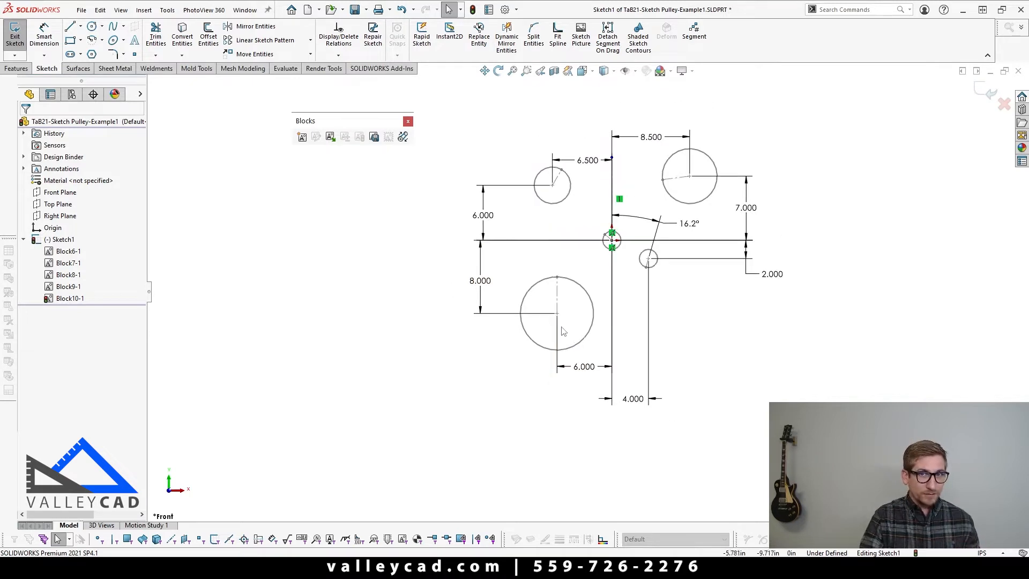
scroll(558, 300, "up", 1)
scroll(716, 202, "down", 1)
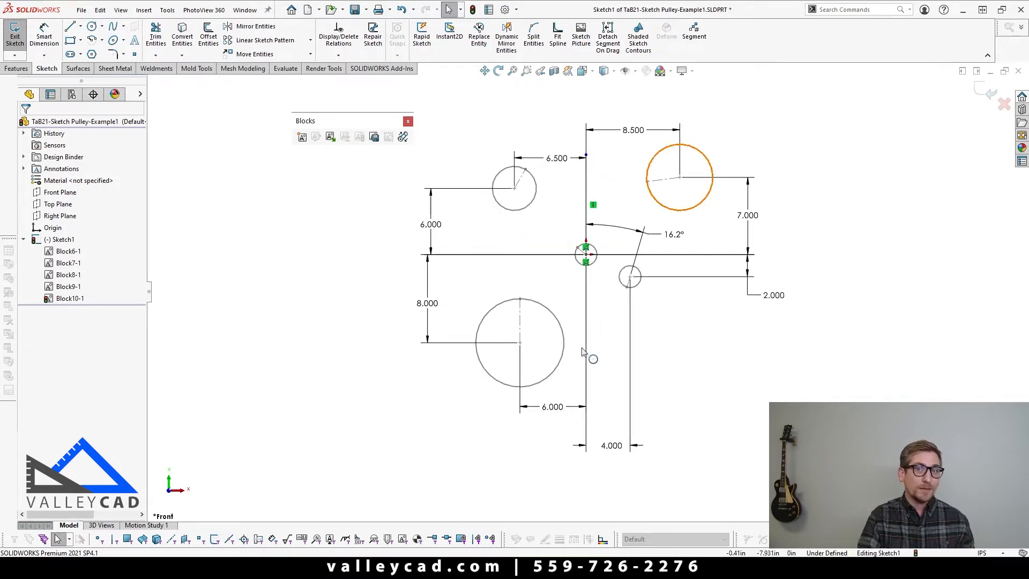
scroll(589, 356, "down", 2)
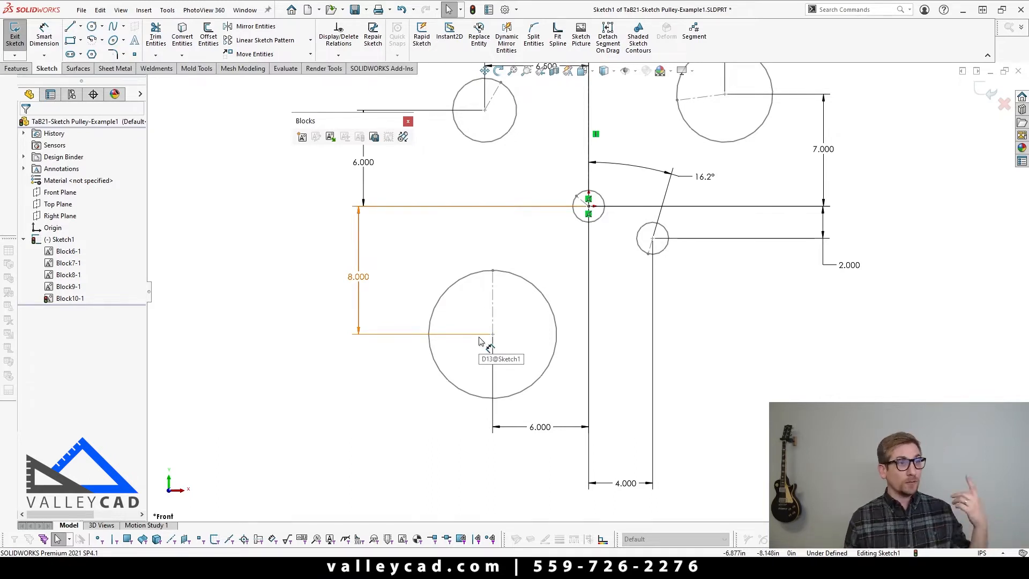
scroll(709, 206, "up", 4)
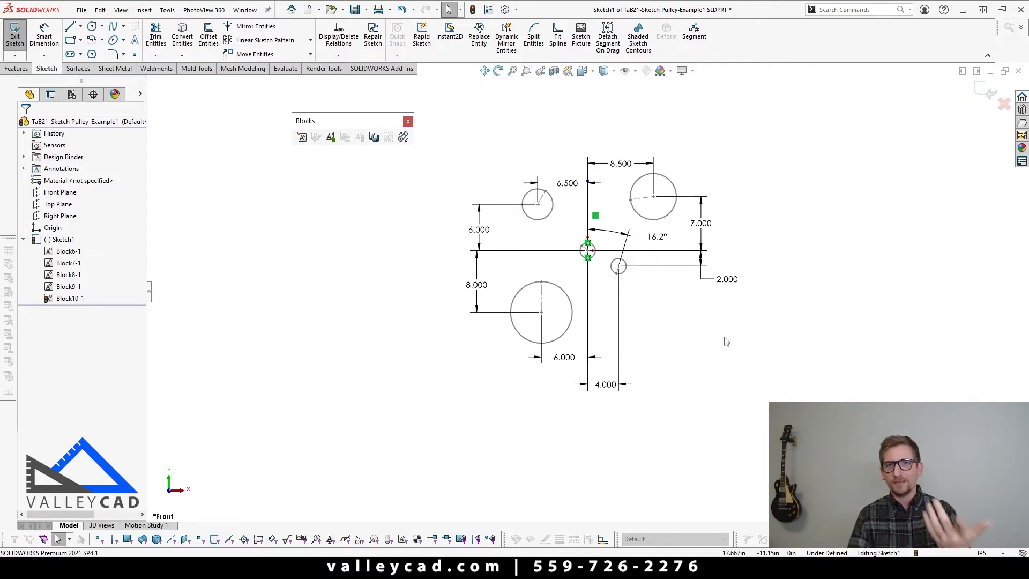
scroll(726, 339, "down", 2)
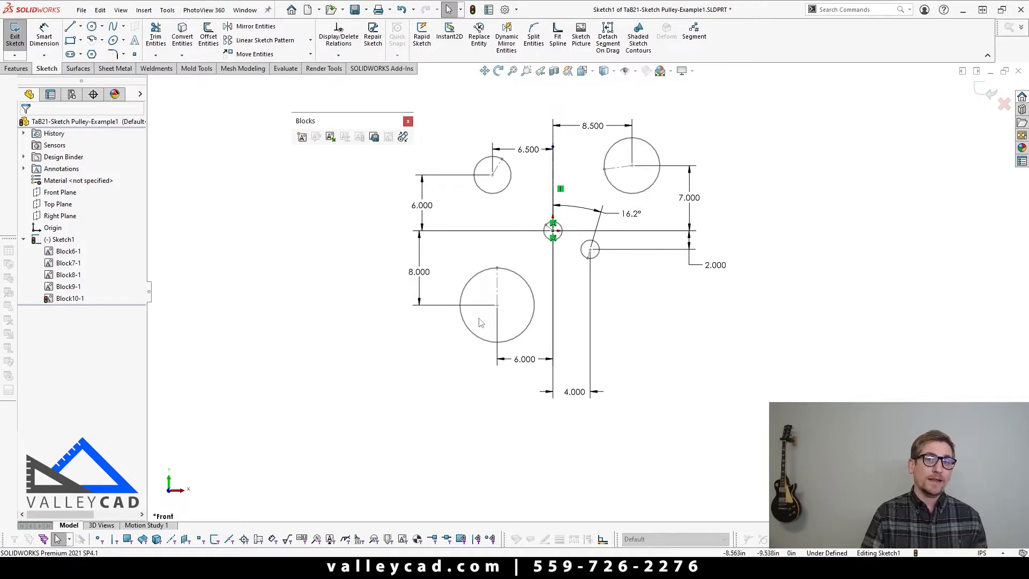
scroll(451, 326, "down", 3)
left_click(499, 237)
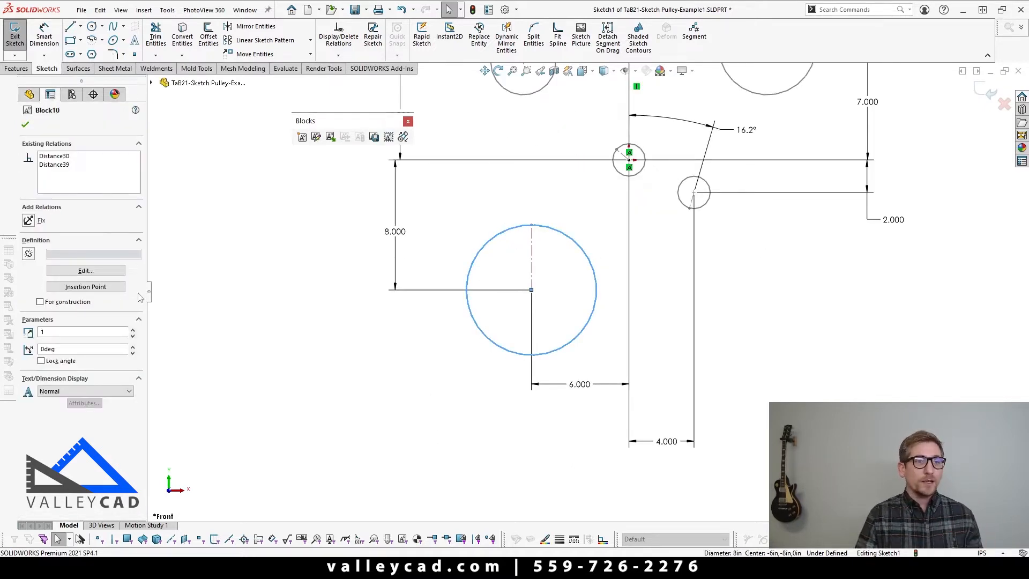
left_click(85, 273)
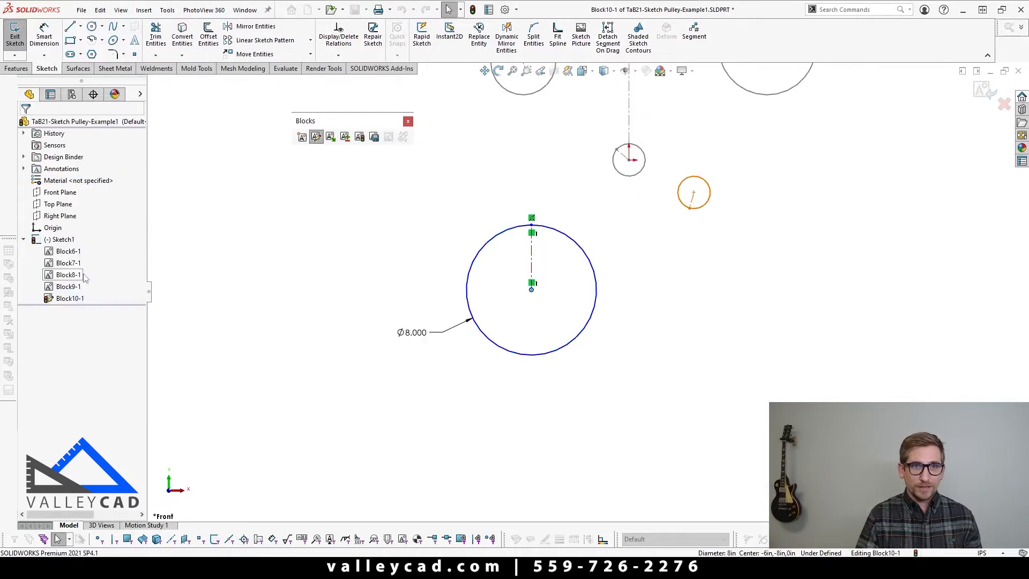
scroll(525, 284, "up", 3)
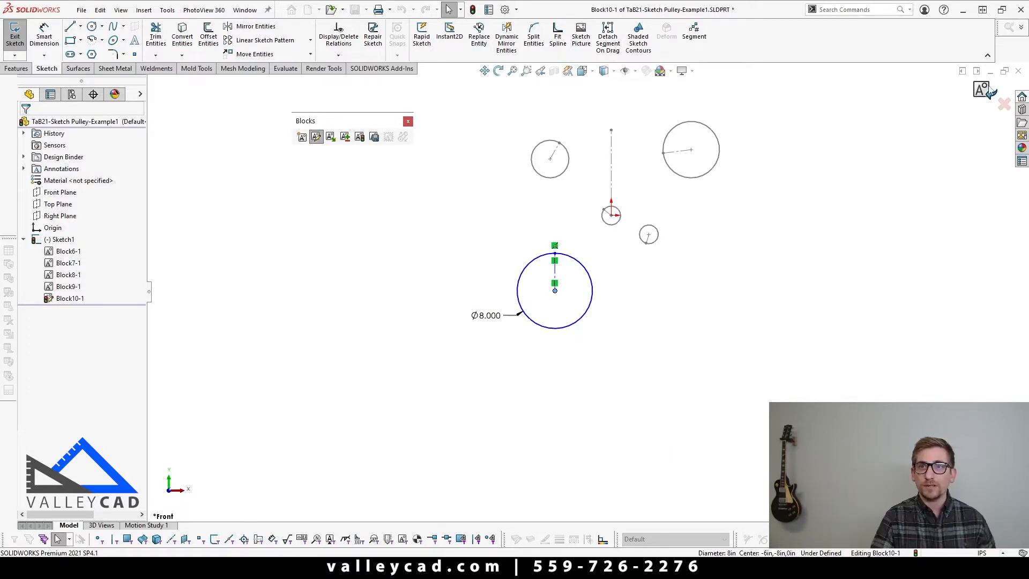
left_click(982, 90)
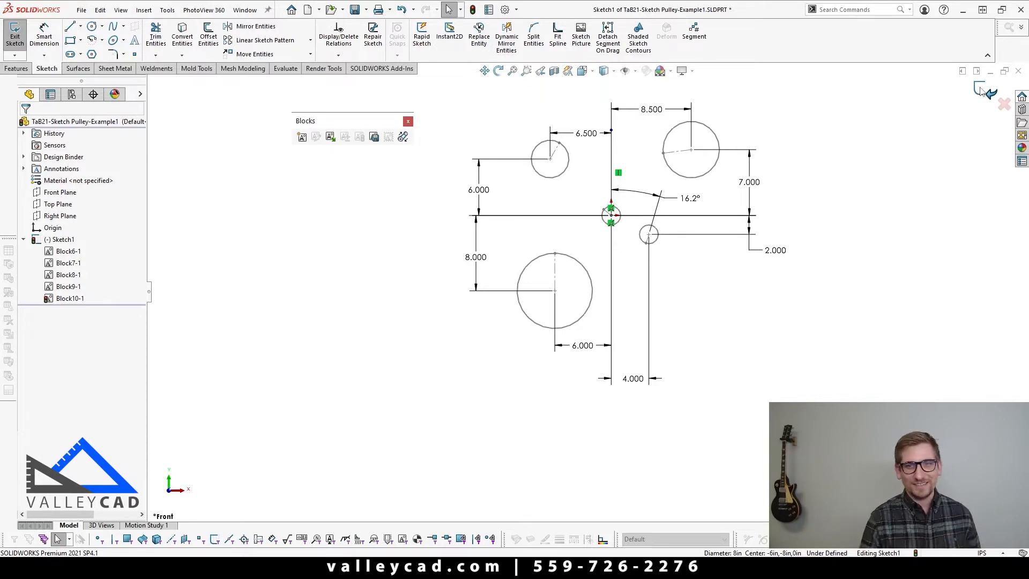
Rotate the large-circle block back and forth about its centre, leaving it at about 355.6 degrees, and deselect it.
scroll(768, 365, "up", 1)
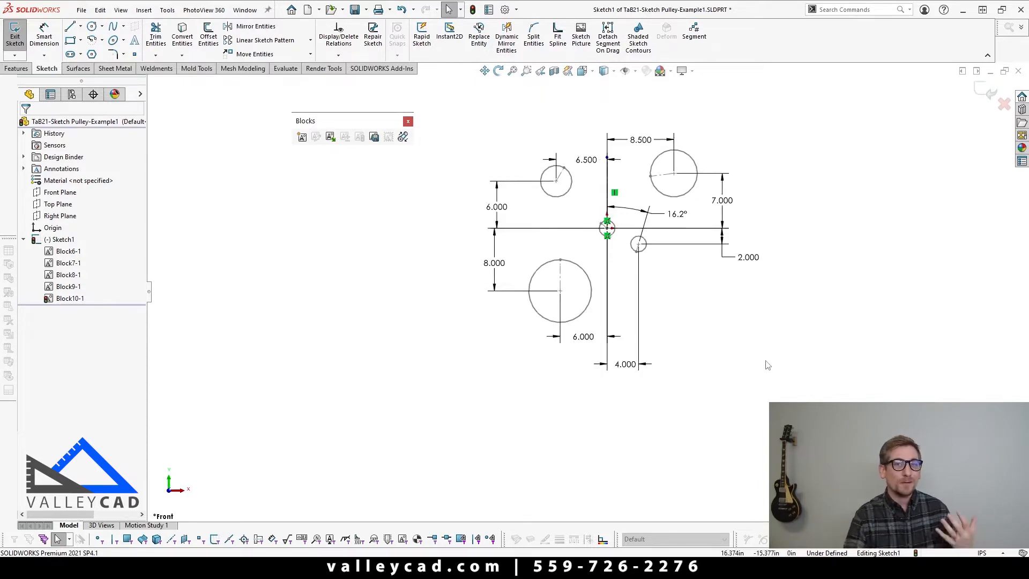
scroll(545, 273, "down", 3)
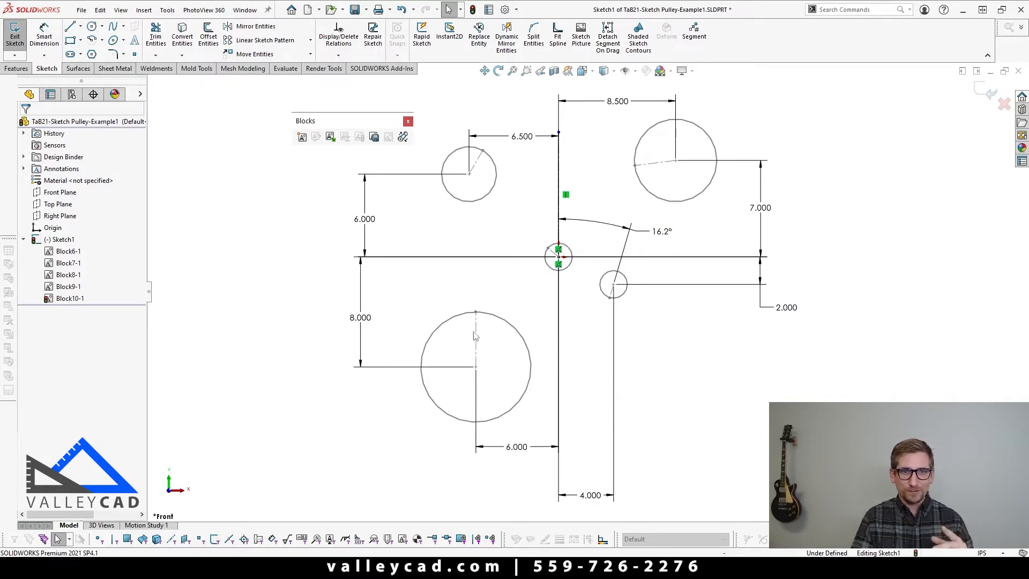
left_click_drag(487, 316, 435, 406)
left_click_drag(440, 325, 482, 322)
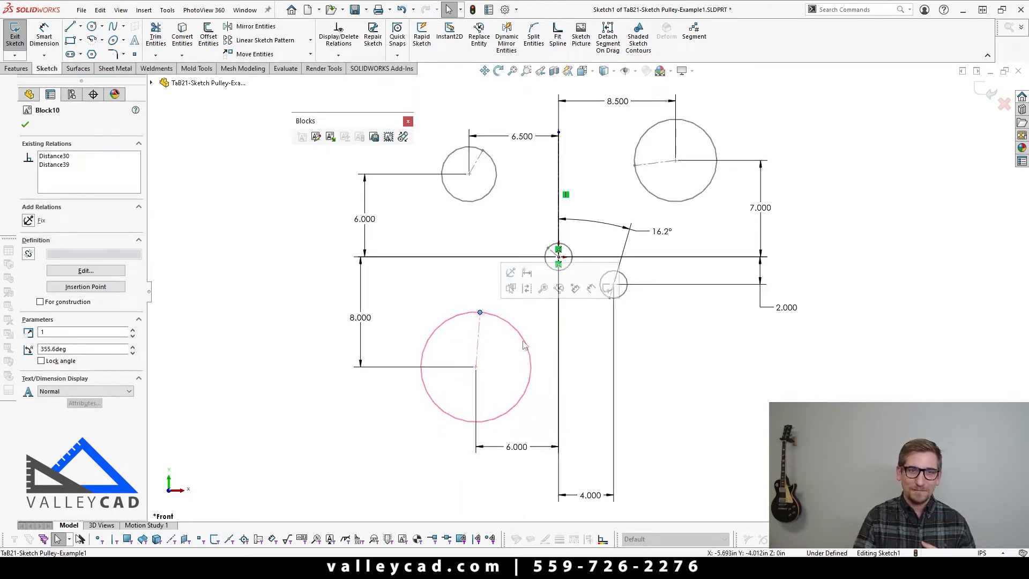
left_click(740, 385)
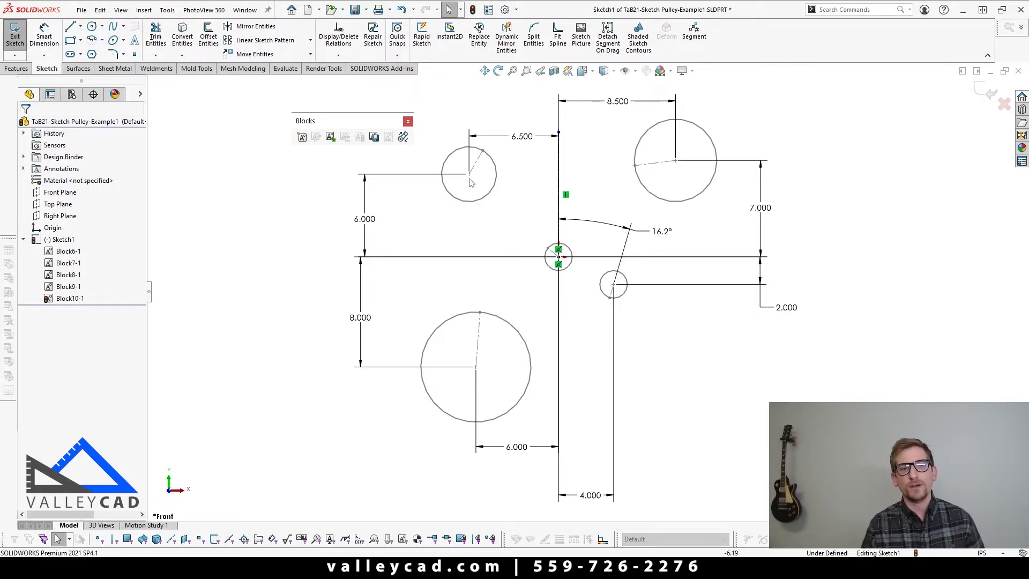
Start a Belt/Chain with the upper-left, centre, large lower-left, small lower-right and upper-right pulley circles as belt members, in that order.
left_click_drag(367, 123, 317, 114)
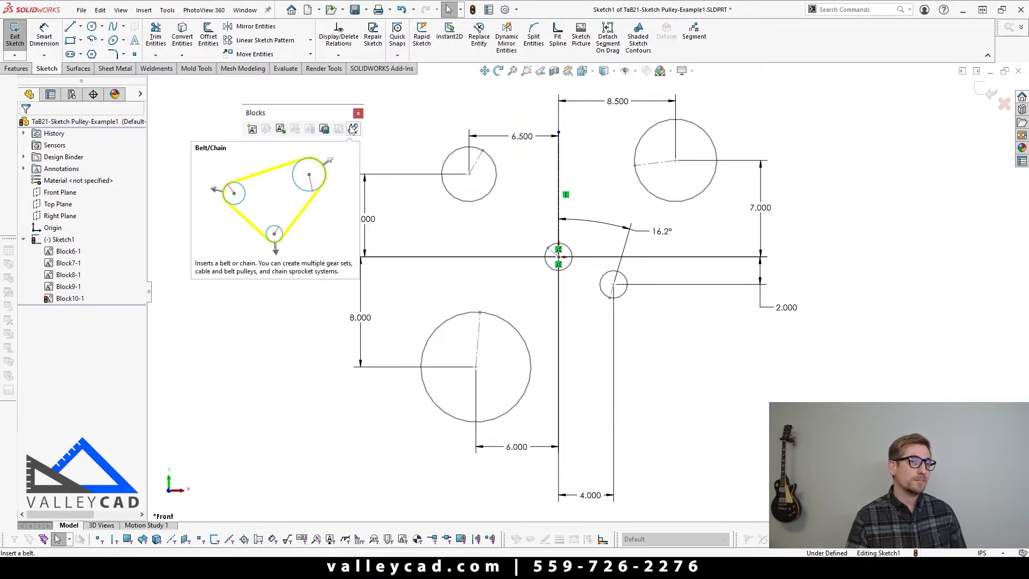
left_click(353, 129)
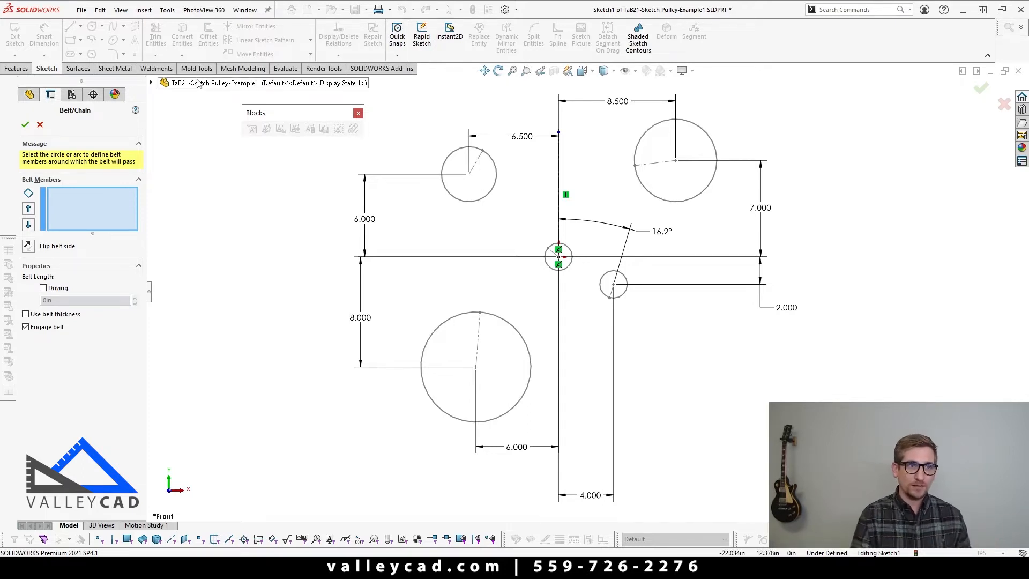
left_click(102, 196)
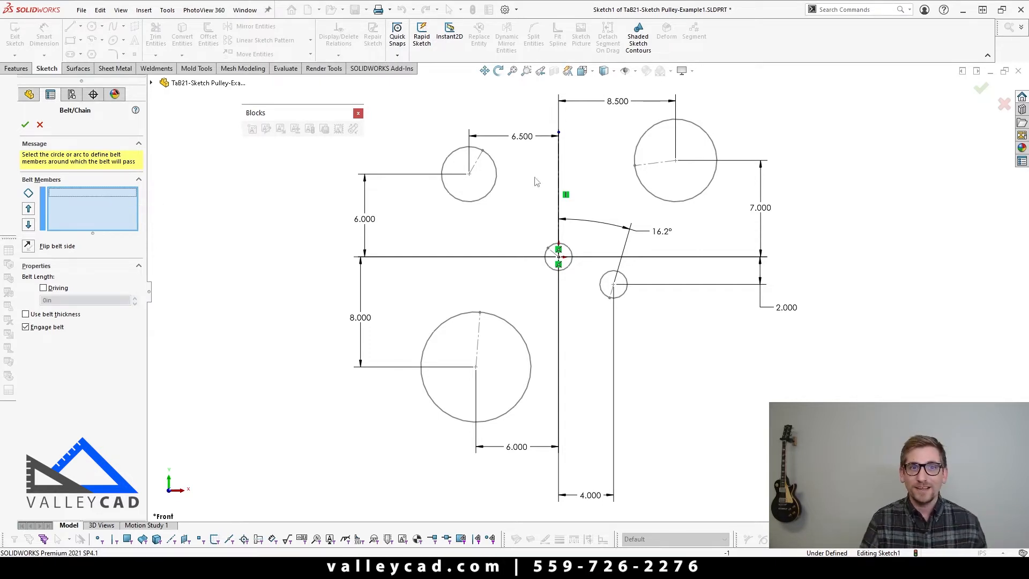
left_click(494, 192)
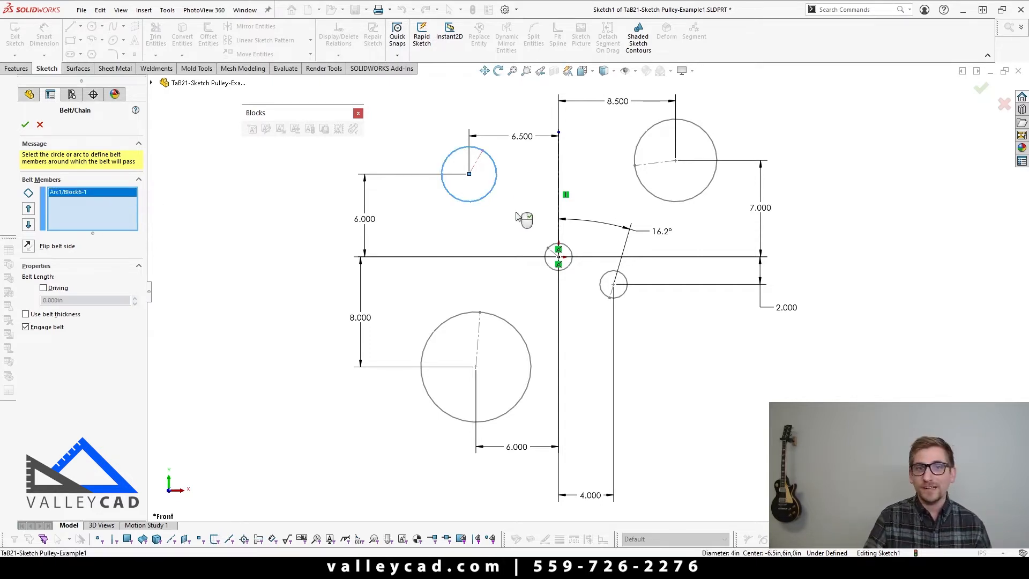
left_click(550, 265)
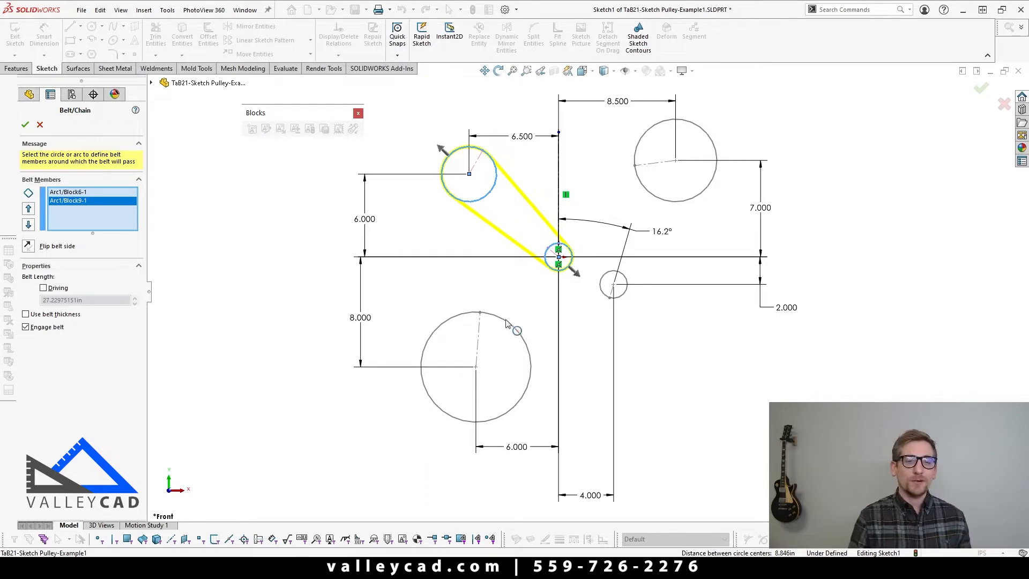
left_click(506, 324)
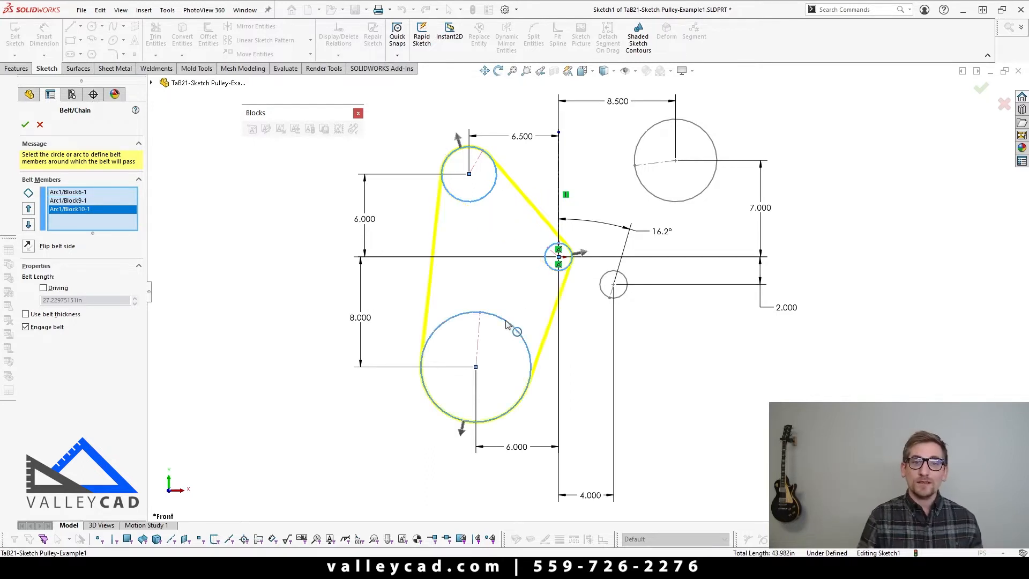
left_click(604, 291)
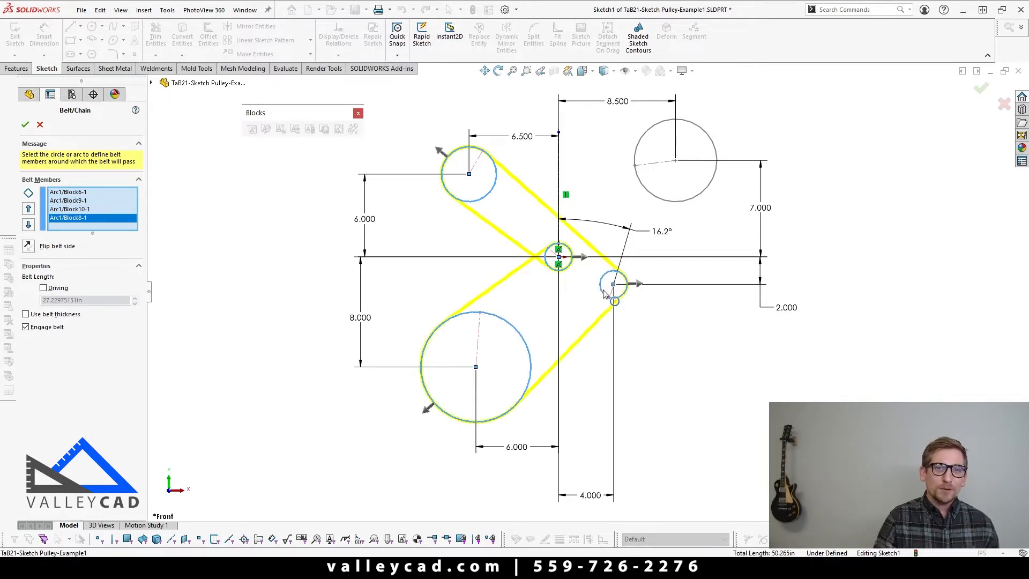
left_click(656, 199)
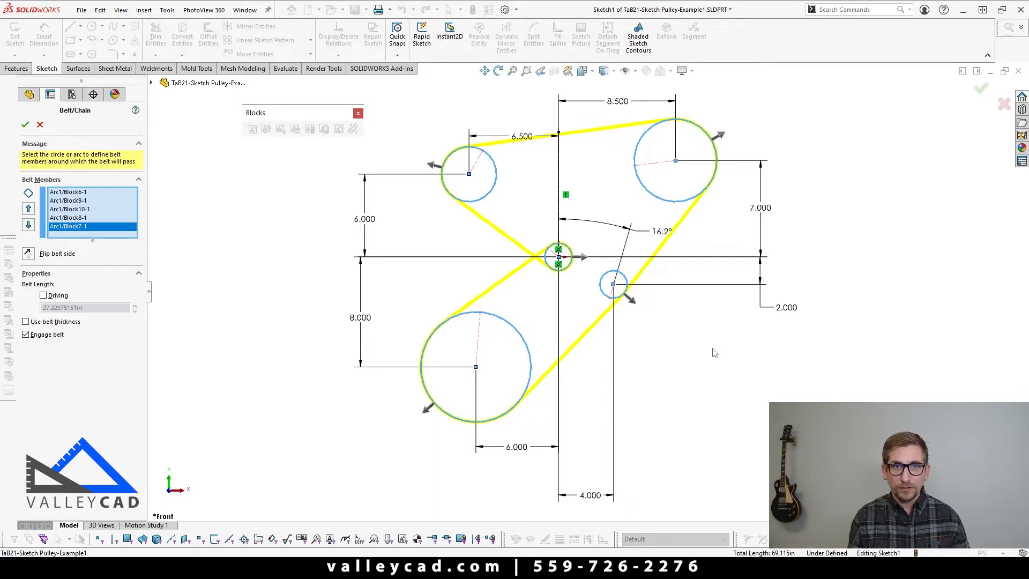
Flip the belt side at the centre pulley and at the small lower-right pulley so the belt wraps their opposite sides.
scroll(586, 292, "down", 2)
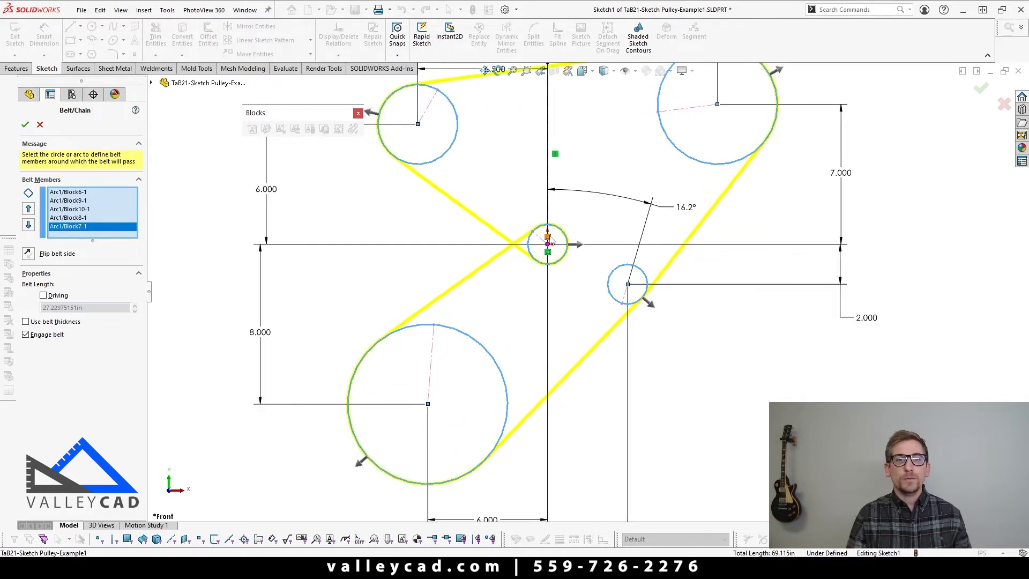
scroll(552, 243, "down", 3)
scroll(553, 242, "down", 2)
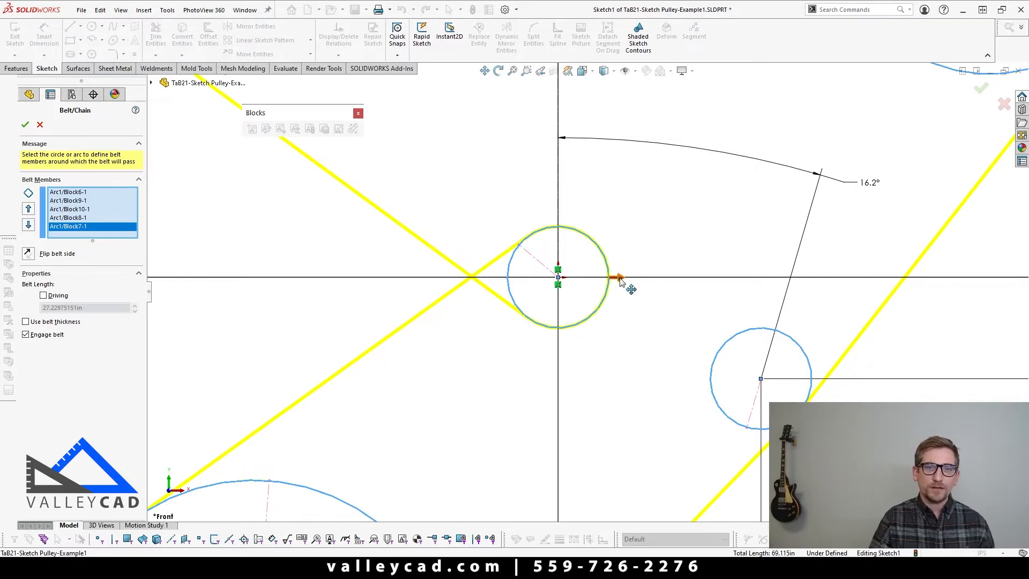
left_click(620, 278)
scroll(586, 290, "up", 3)
left_click(721, 371)
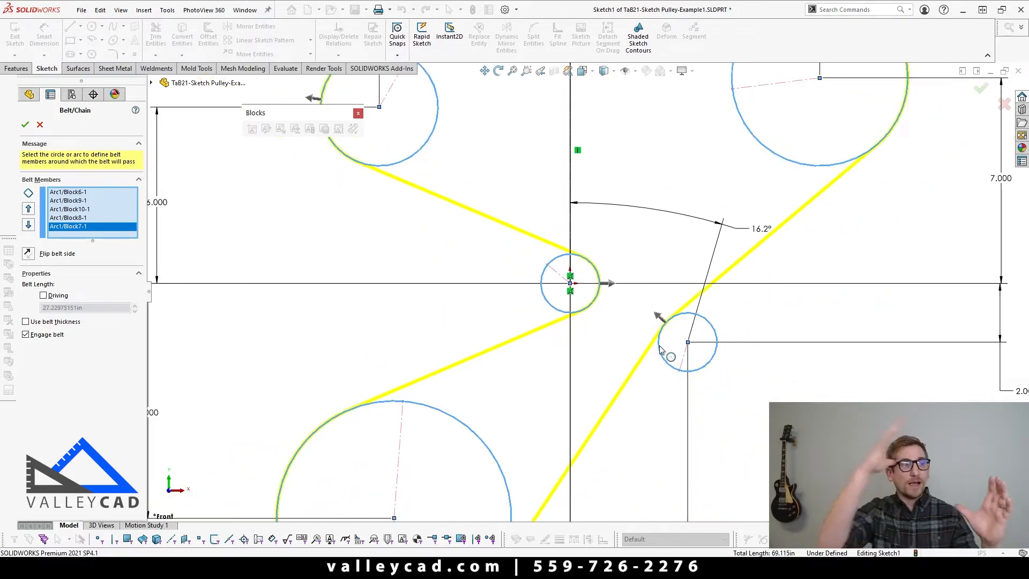
scroll(617, 356, "up", 3)
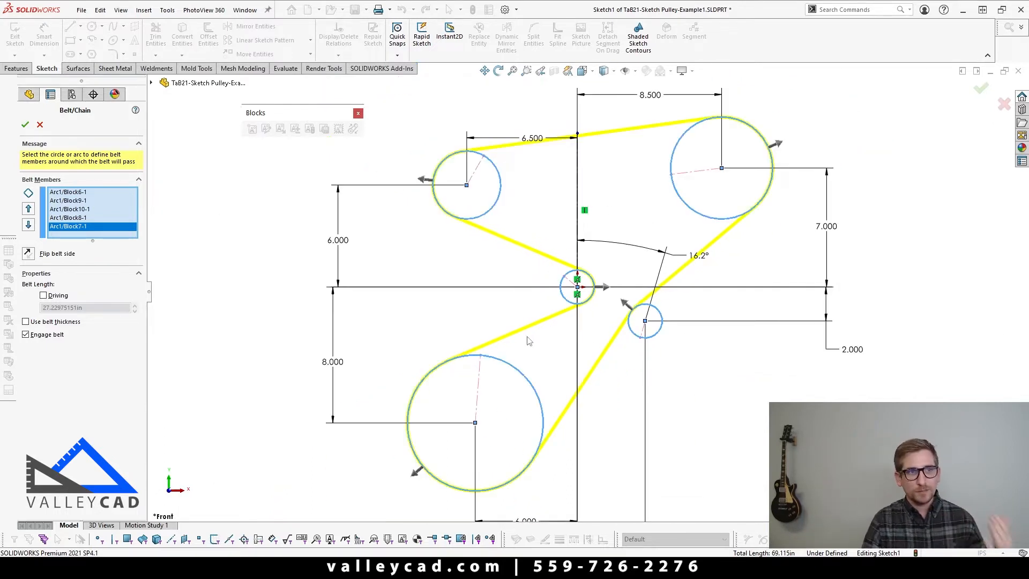
Try the driving belt length option, turn it back off, and apply a belt thickness of 0.125 in.
left_click(44, 298)
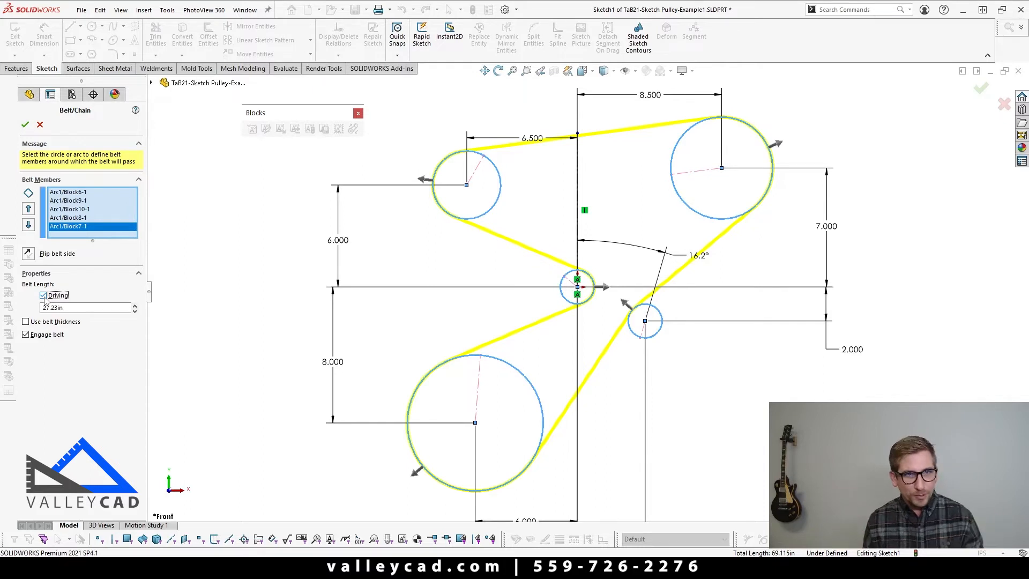
left_click(44, 296)
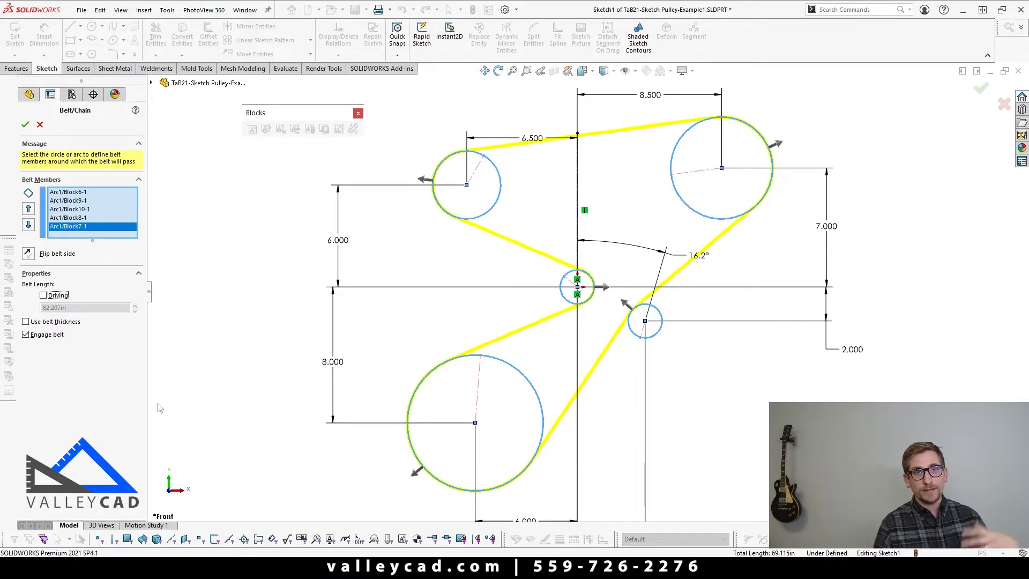
left_click(26, 322)
scroll(606, 276, "down", 10)
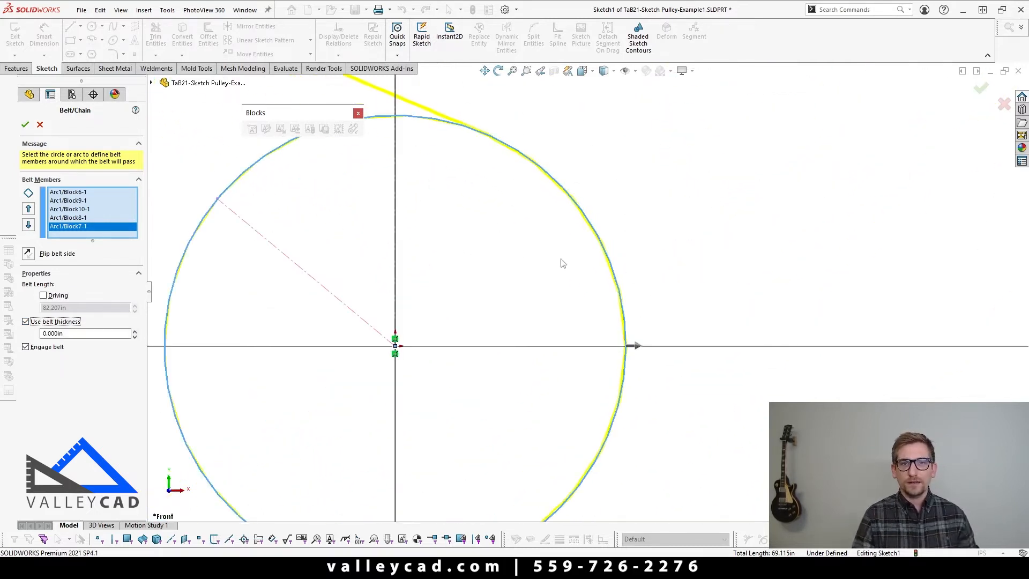
scroll(590, 247, "up", 5)
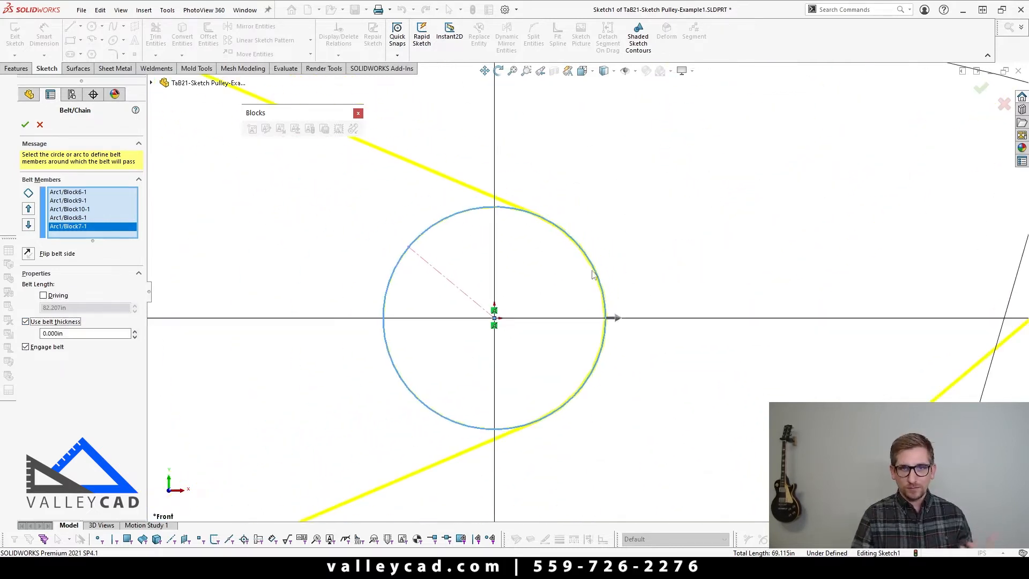
left_click(67, 333)
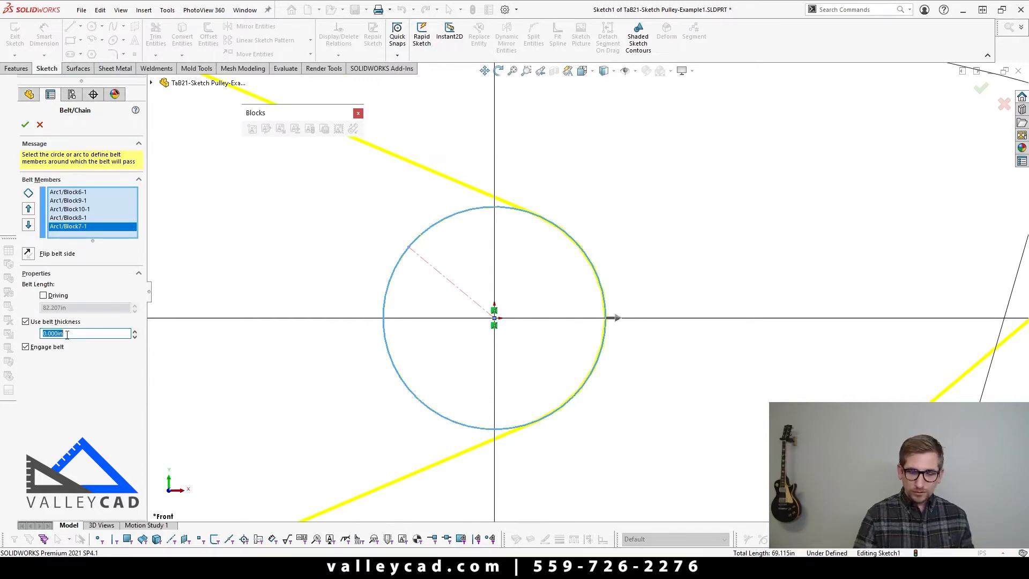
type(".125")
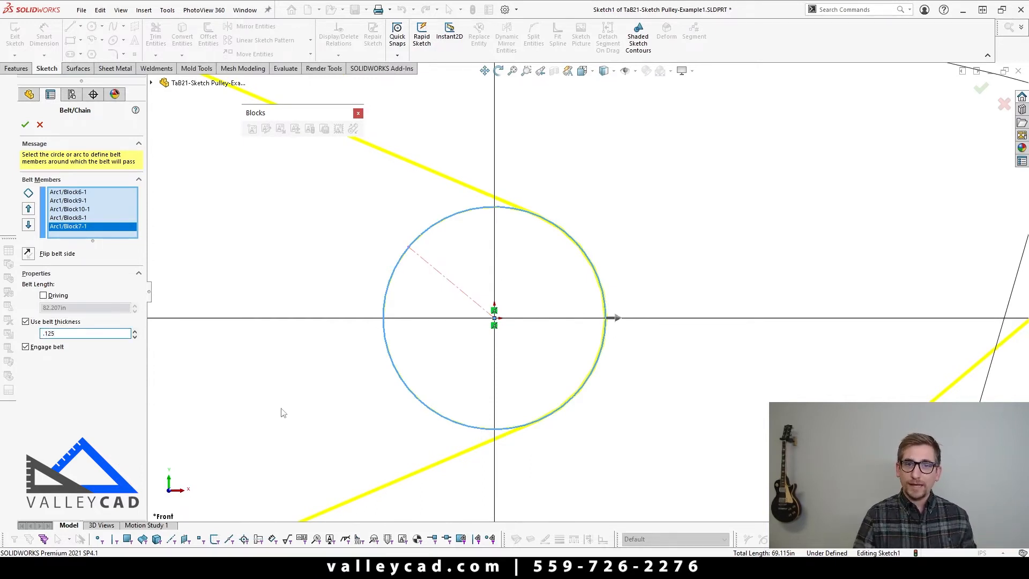
key("Return")
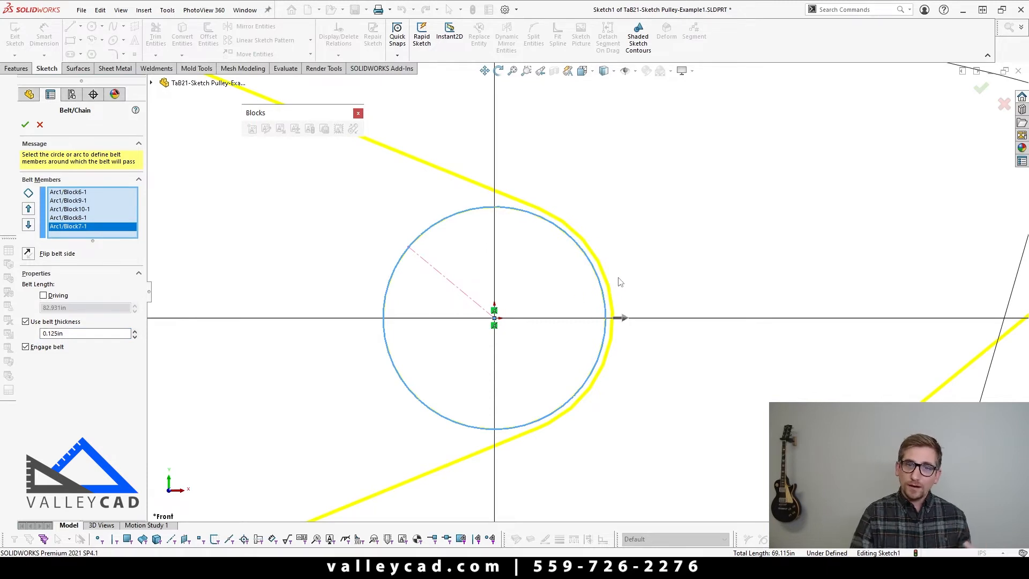
Check the belt's offset around the pulleys and create the belt with Engage belt enabled.
scroll(651, 331, "up", 2)
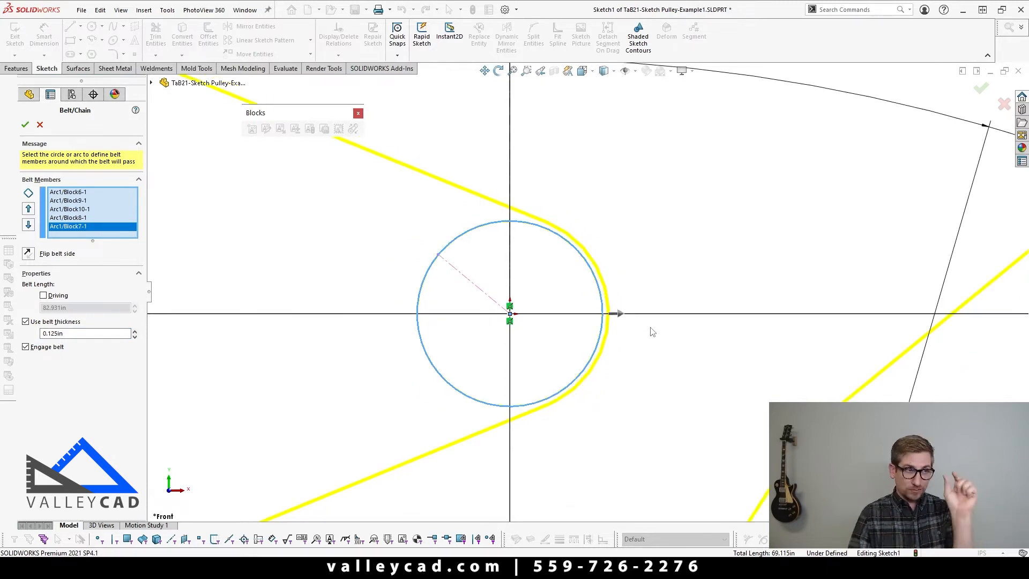
scroll(652, 332, "up", 4)
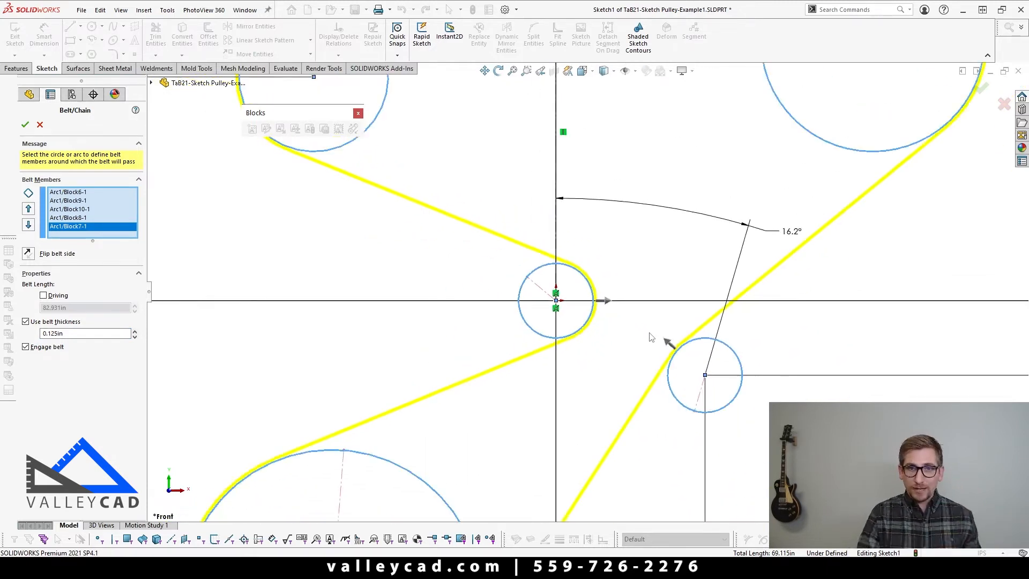
scroll(398, 416, "down", 2)
scroll(408, 402, "down", 2)
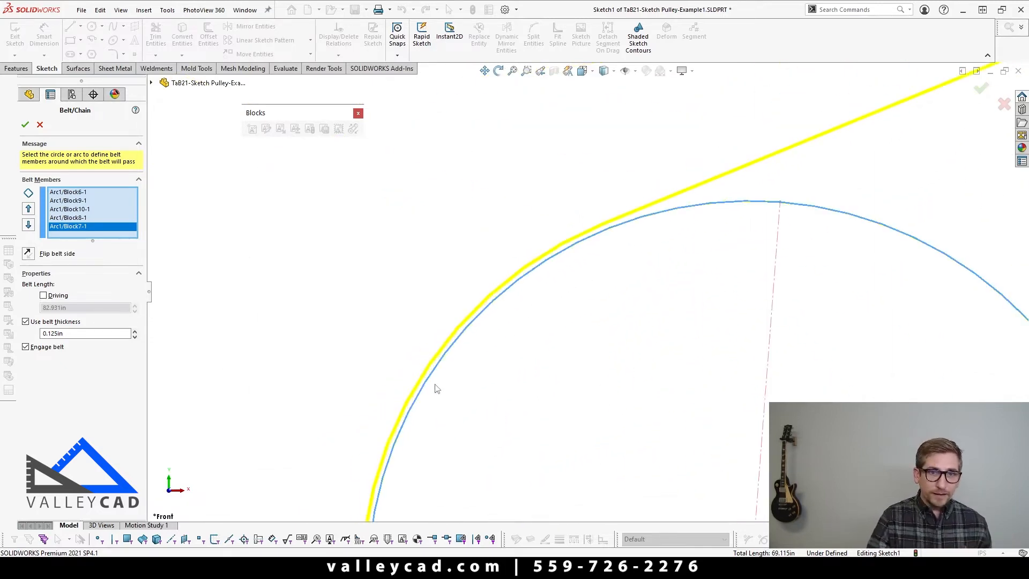
scroll(526, 416, "up", 6)
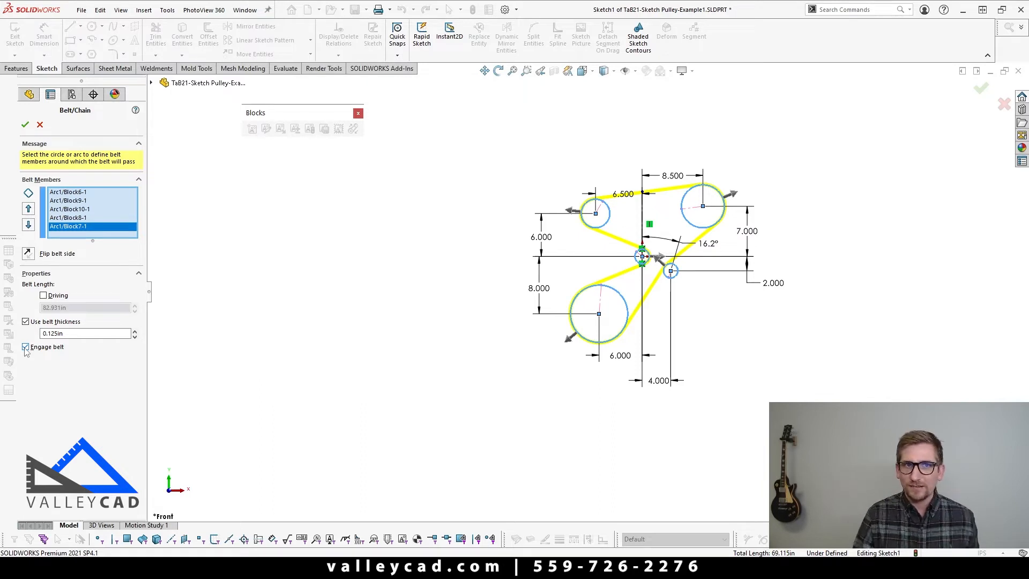
left_click(25, 125)
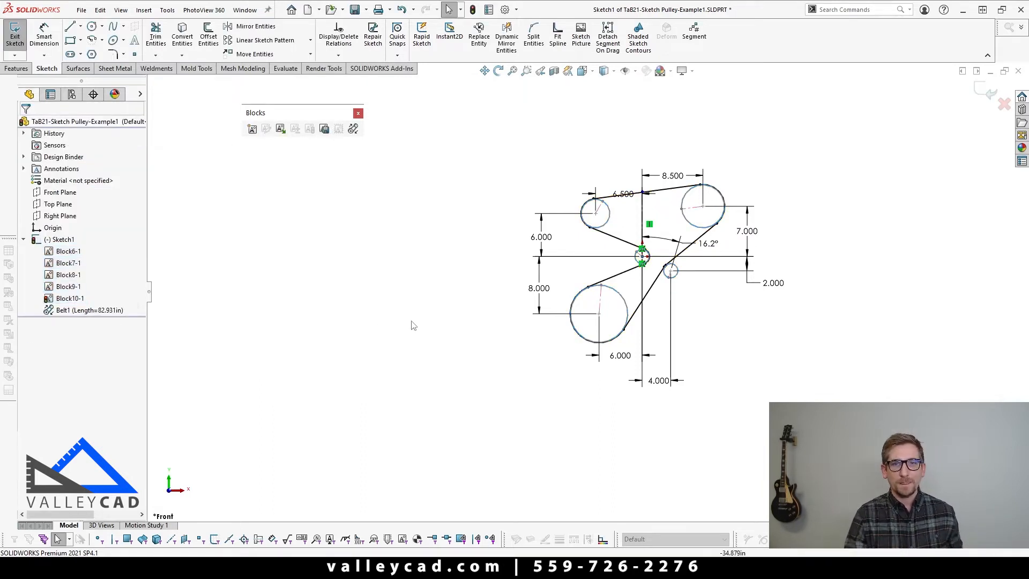
Set the vertical distance between the horizontal centreline and the large lower pulley's centre to 12.000 in.
scroll(759, 296, "down", 3)
scroll(504, 290, "up", 3)
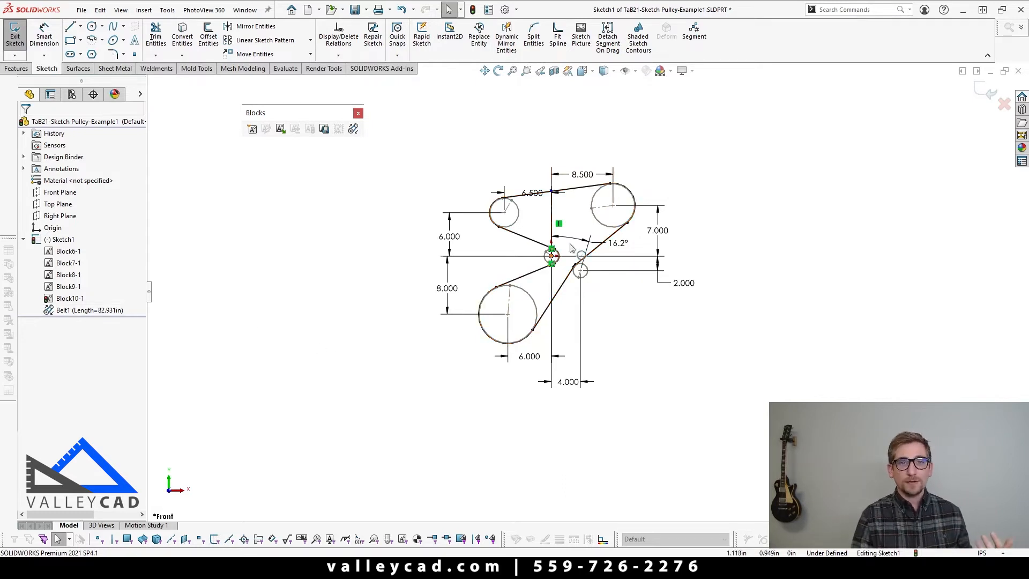
scroll(577, 243, "down", 4)
scroll(552, 286, "up", 2)
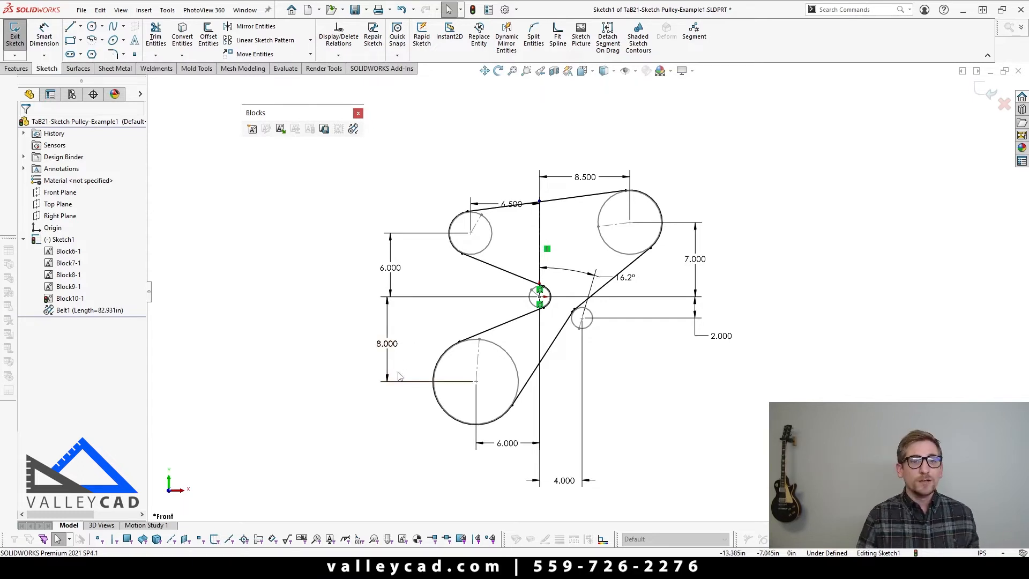
scroll(399, 377, "down", 2)
double_click(388, 343)
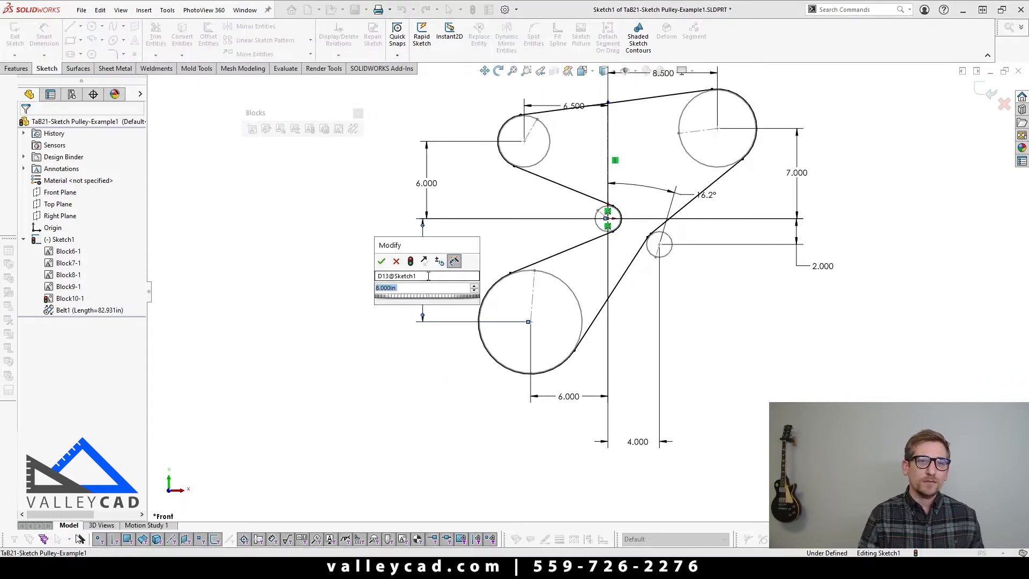
key("Return")
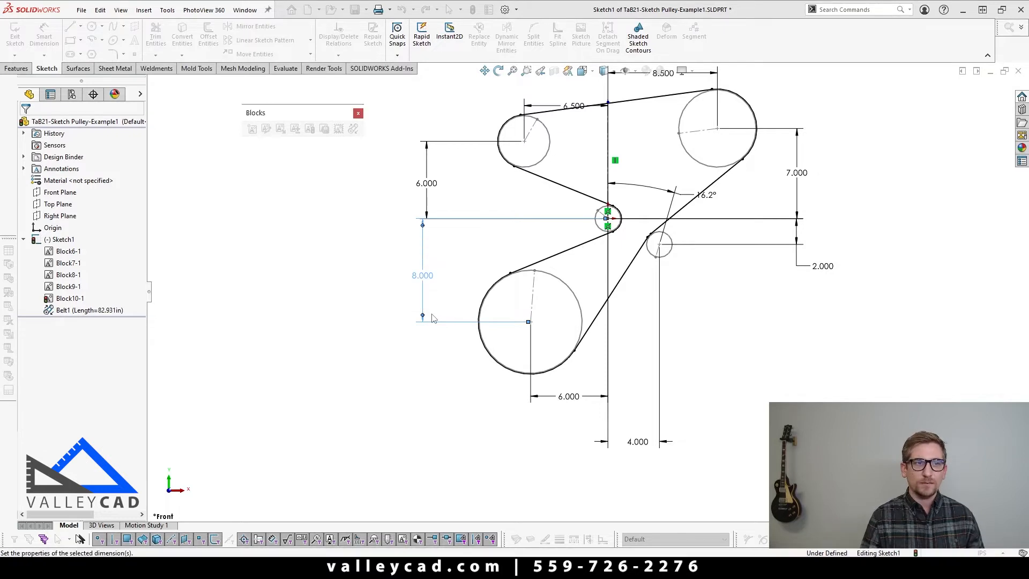
left_click(24, 125)
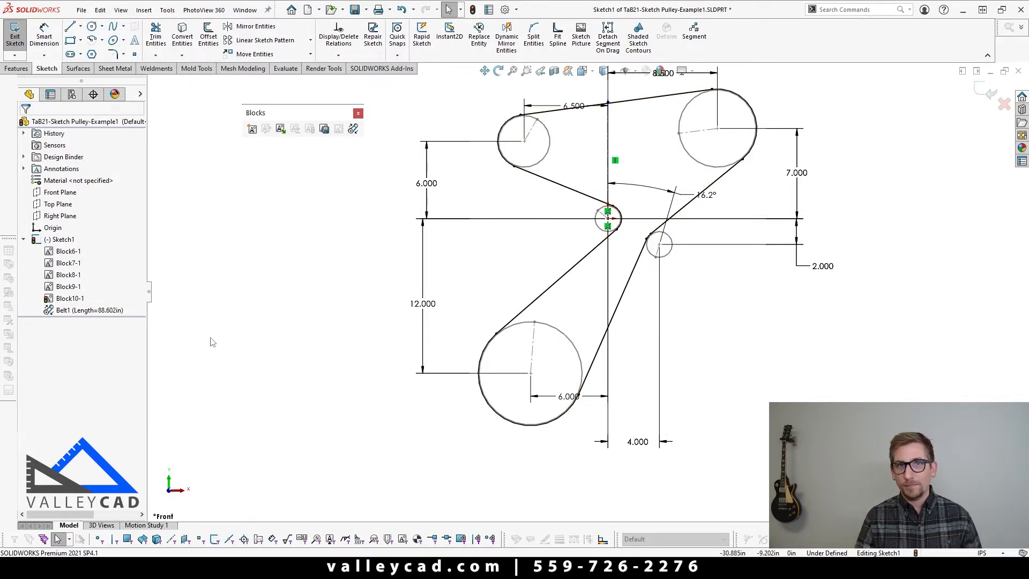
Move the upper-left pulley's 6.500 horizontal dimension above the belt, in line with the 8.500 dimension, and deselect it.
scroll(403, 374, "up", 1)
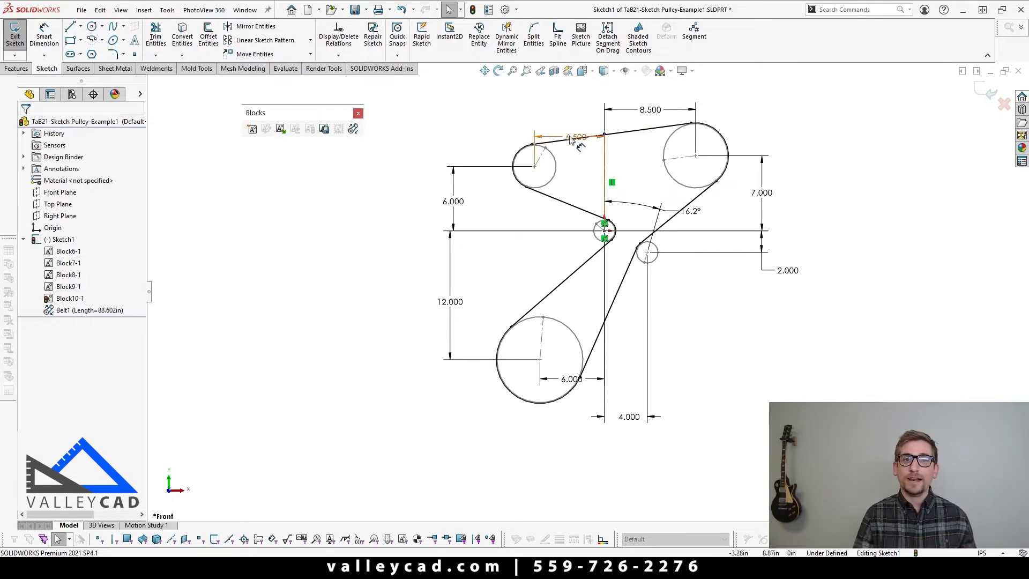
left_click_drag(576, 137, 577, 110)
left_click(253, 320)
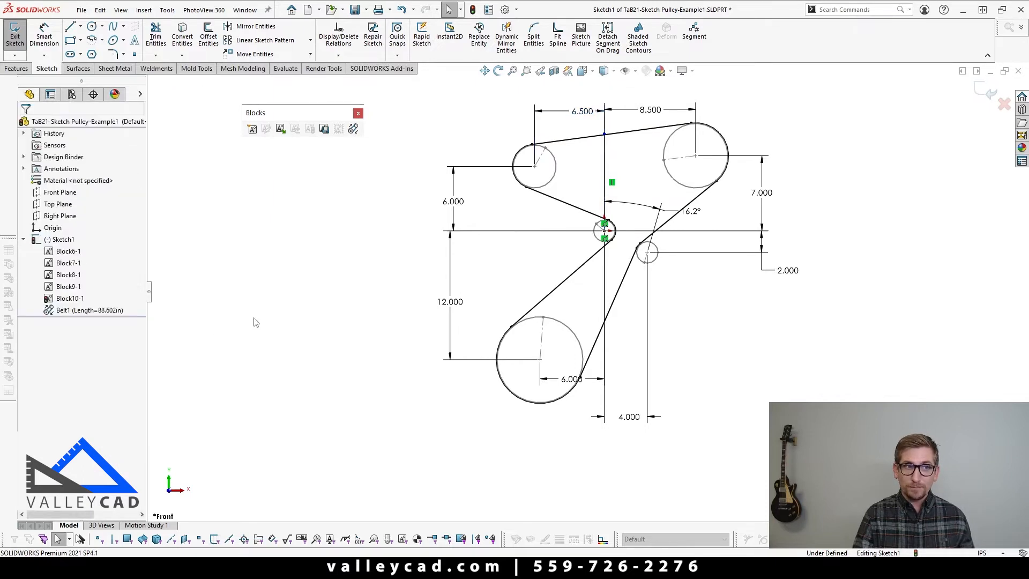
Open the belt feature's definition to check the Engage belt option, and accept it without changes.
right_click(91, 317)
left_click(94, 329)
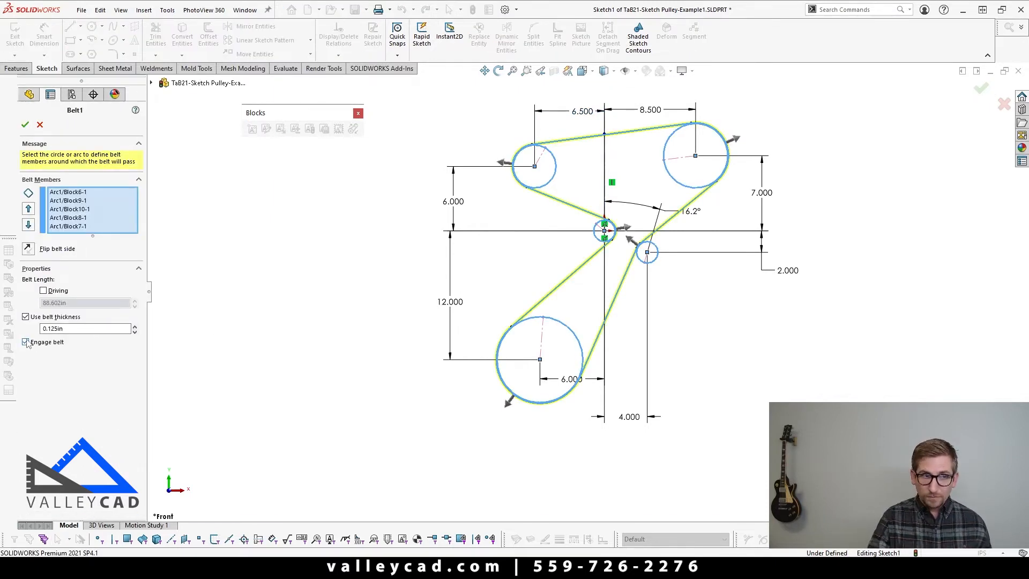
left_click(25, 124)
left_click(232, 299)
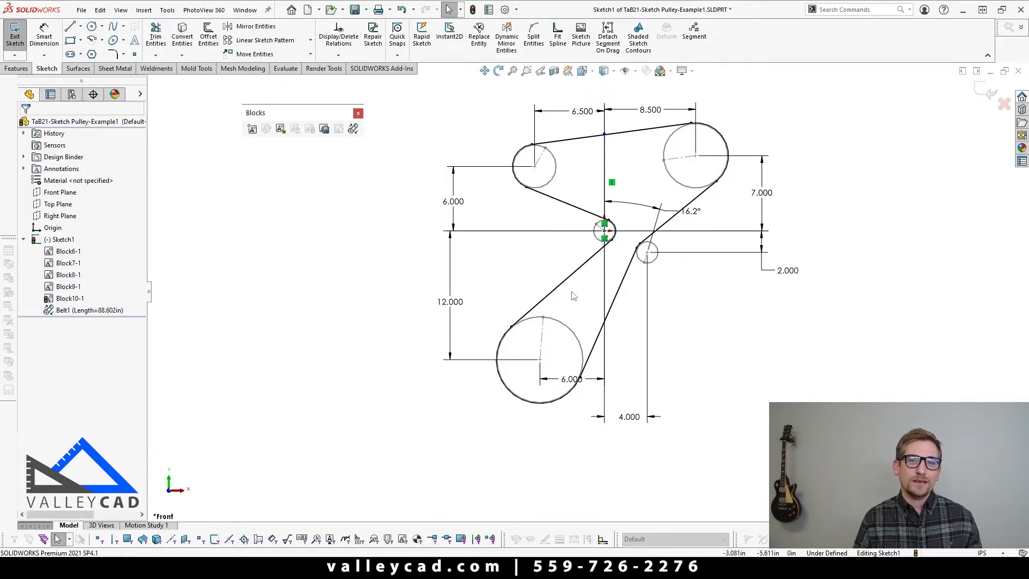
Rotate the large lower pulley in the sketch to drive the engaged belt, leaving its radius line about vertical, and deselect it.
scroll(571, 292, "down", 2)
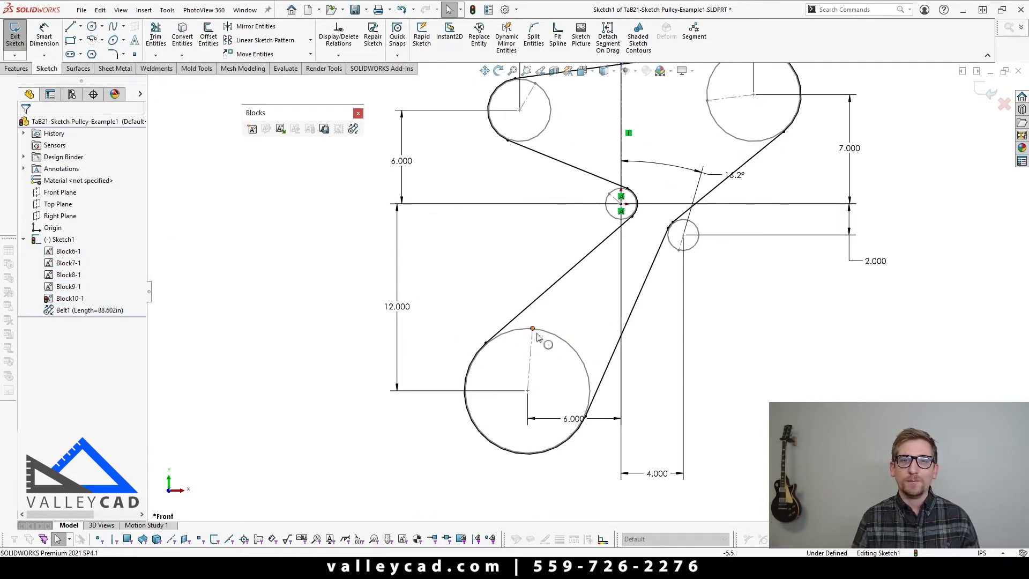
scroll(588, 291, "up", 2)
scroll(625, 260, "down", 1)
left_click(551, 342)
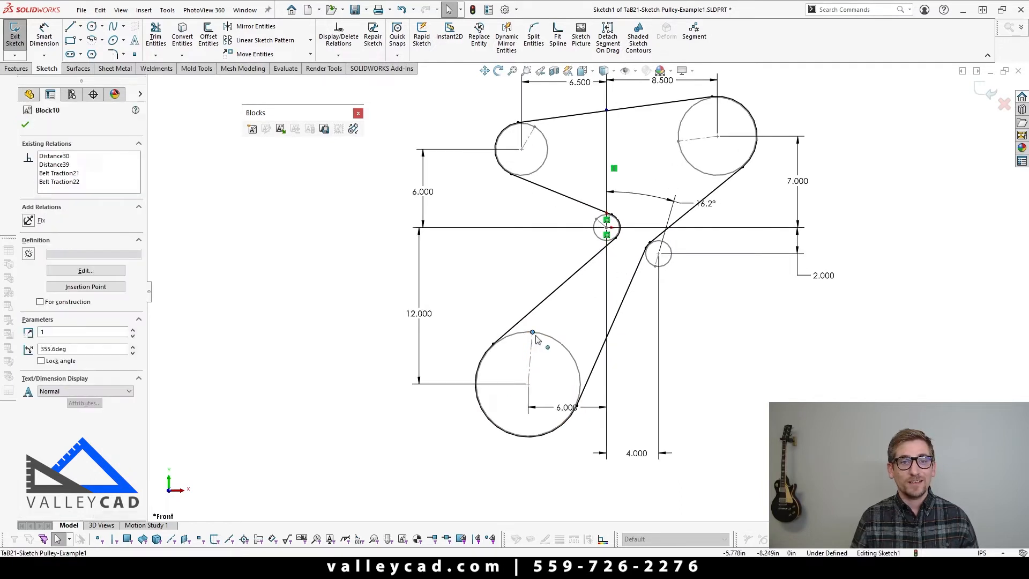
mouse_move(550, 340)
left_mouse_down()
mouse_move(579, 375)
mouse_move(574, 407)
mouse_move(547, 433)
mouse_move(495, 424)
mouse_move(480, 375)
mouse_move(504, 343)
mouse_move(563, 346)
mouse_move(511, 335)
mouse_move(503, 476)
mouse_move(602, 324)
mouse_move(530, 310)
left_mouse_up()
left_click(864, 327)
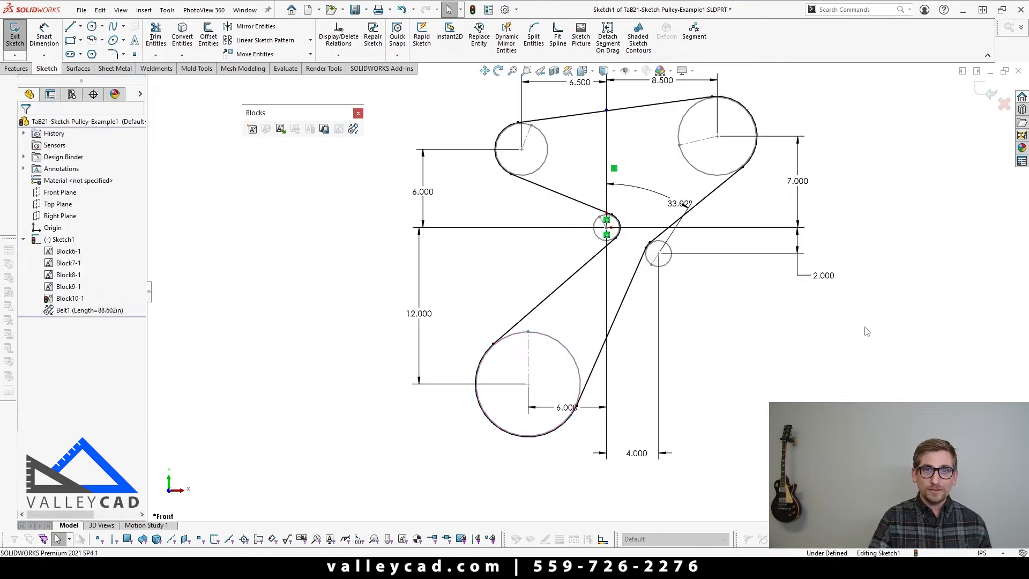
Move the small lower-right pulley's angle dimension slightly away from the belt toward the vertical centreline.
scroll(824, 338, "up", 2)
scroll(826, 342, "up", 1)
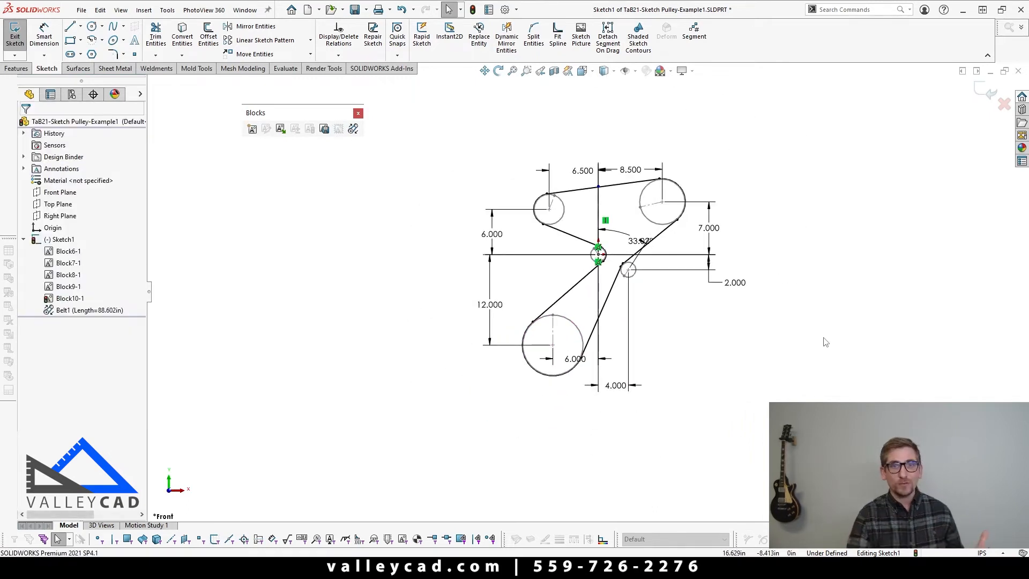
scroll(643, 249, "down", 4)
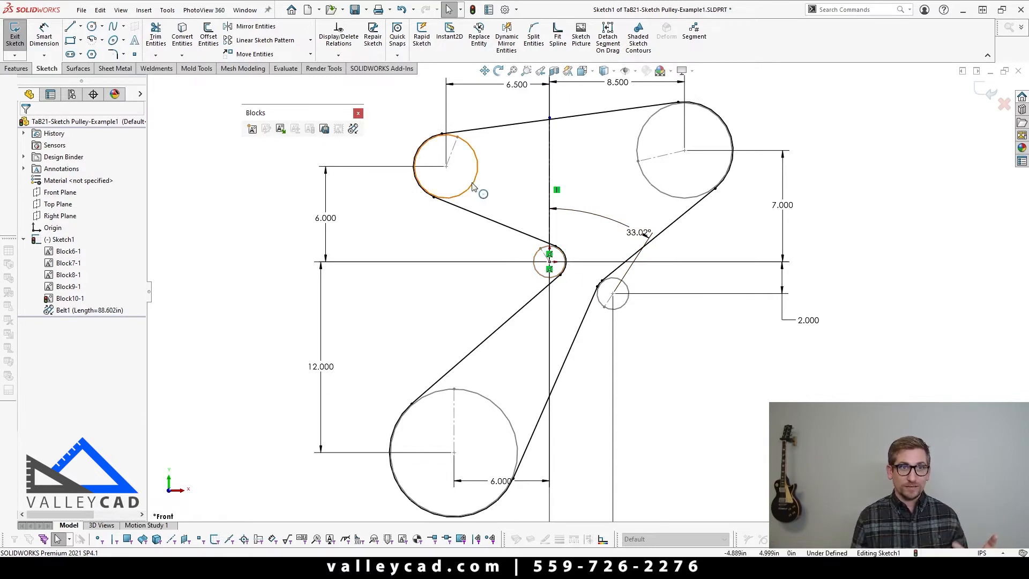
scroll(598, 284, "up", 3)
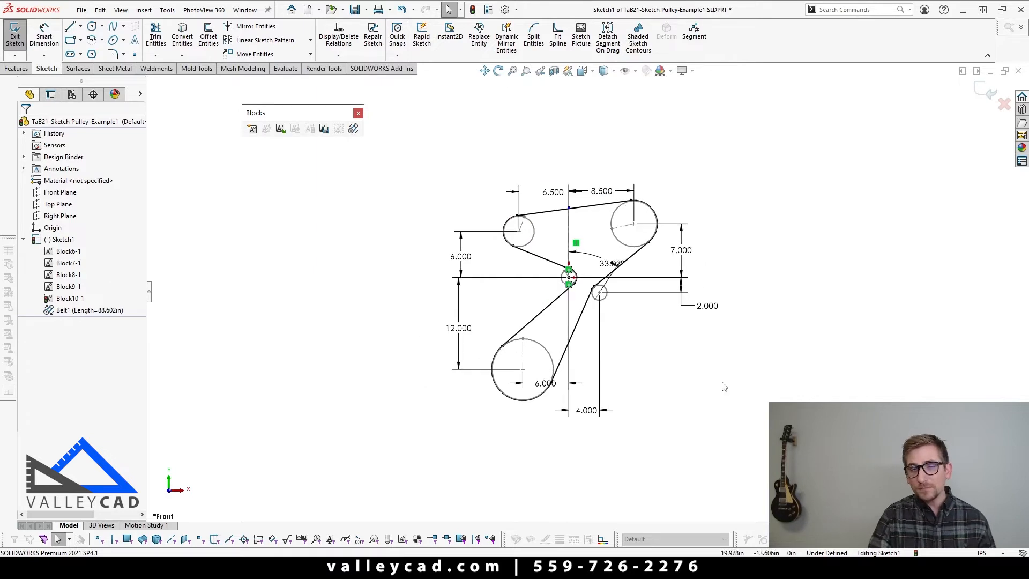
scroll(604, 271, "down", 2)
left_click_drag(614, 251, 598, 237)
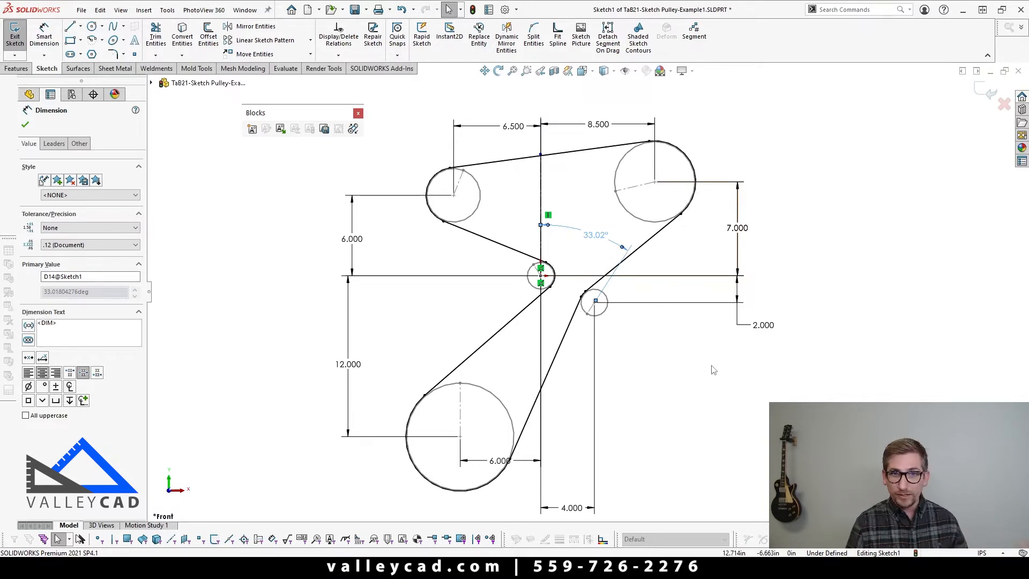
key("f")
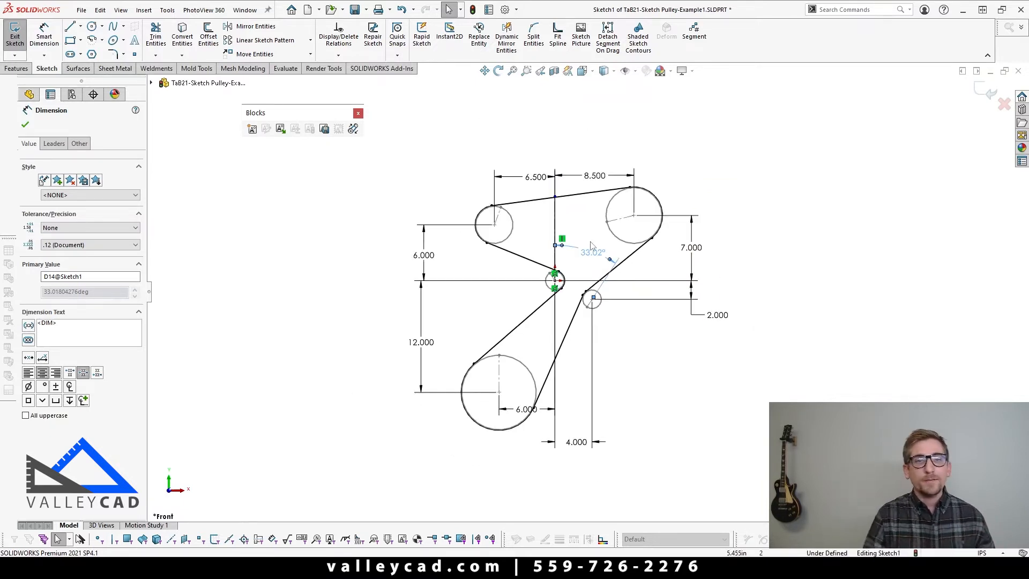
Dimension the angle between the upper-left pulley's radius line and the vertical centreline at 25°.
left_click(45, 38)
scroll(541, 214, "down", 2)
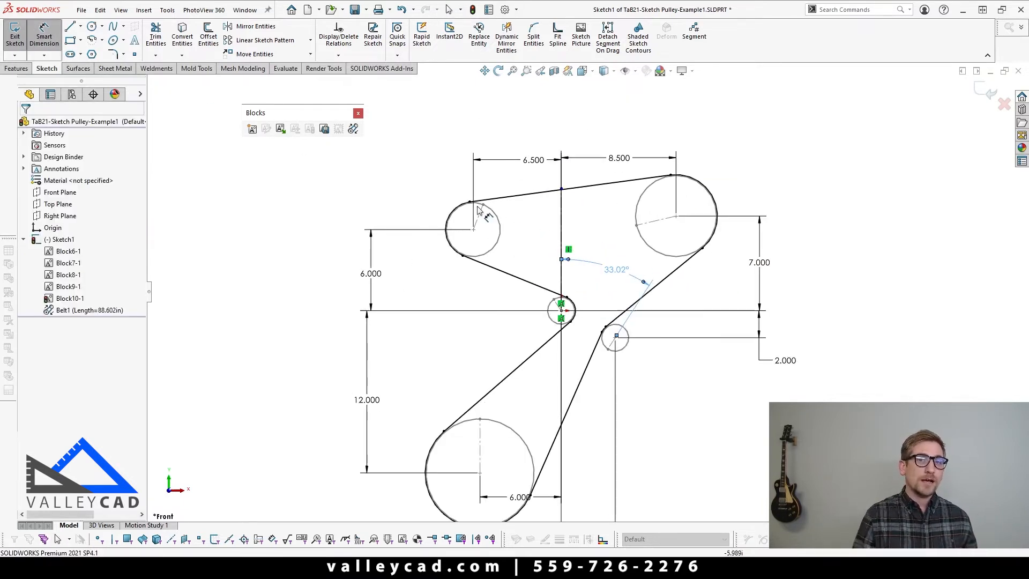
left_click(562, 236)
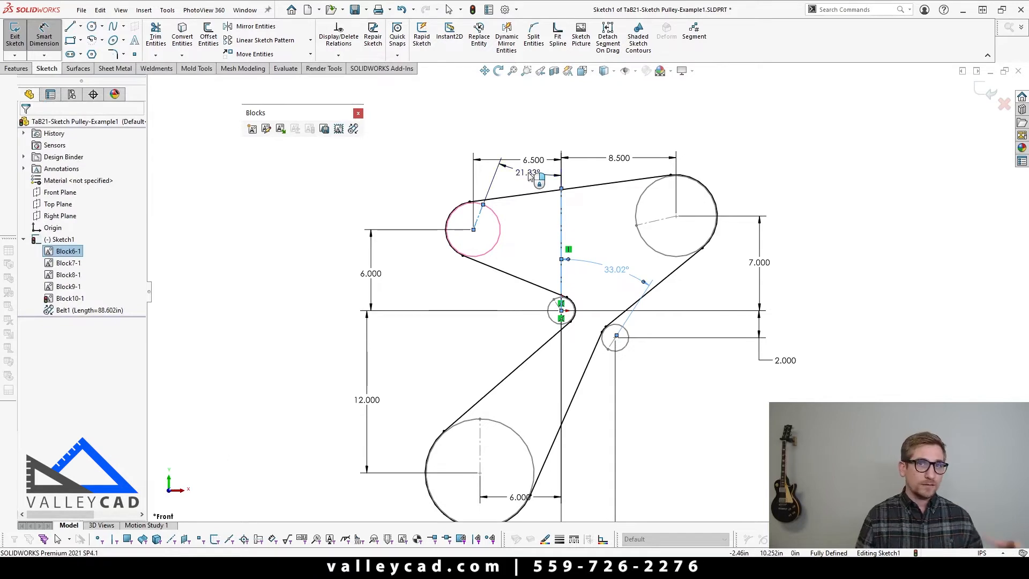
left_click(529, 173)
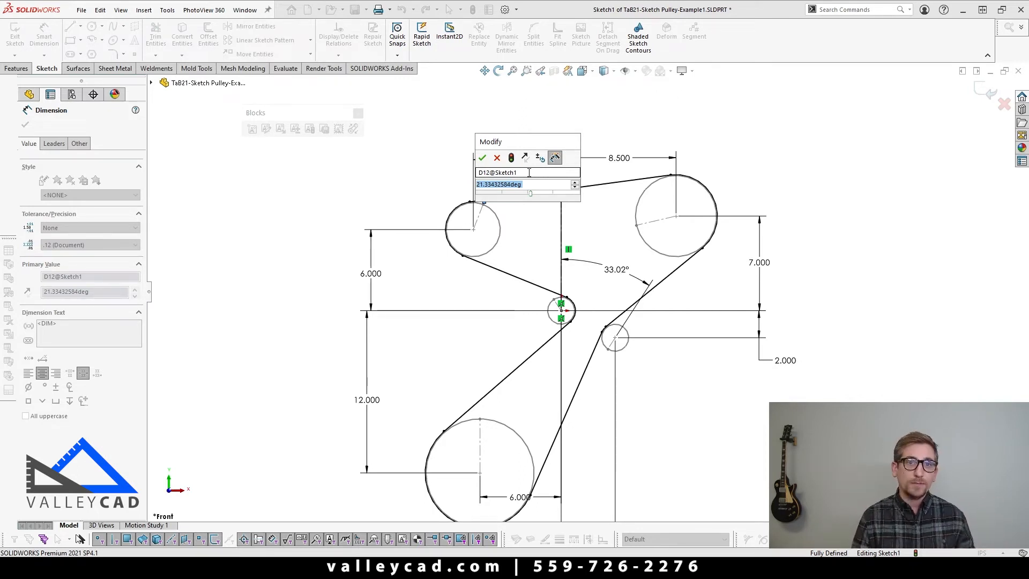
type("25")
key("Return")
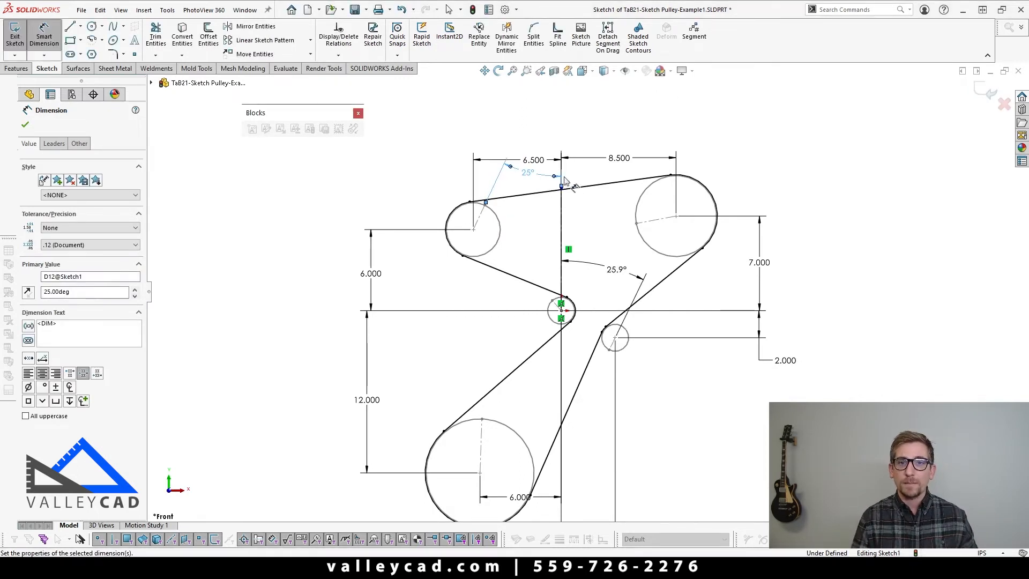
Delete the 25° angle dimension from the upper-left pulley.
left_click(654, 432)
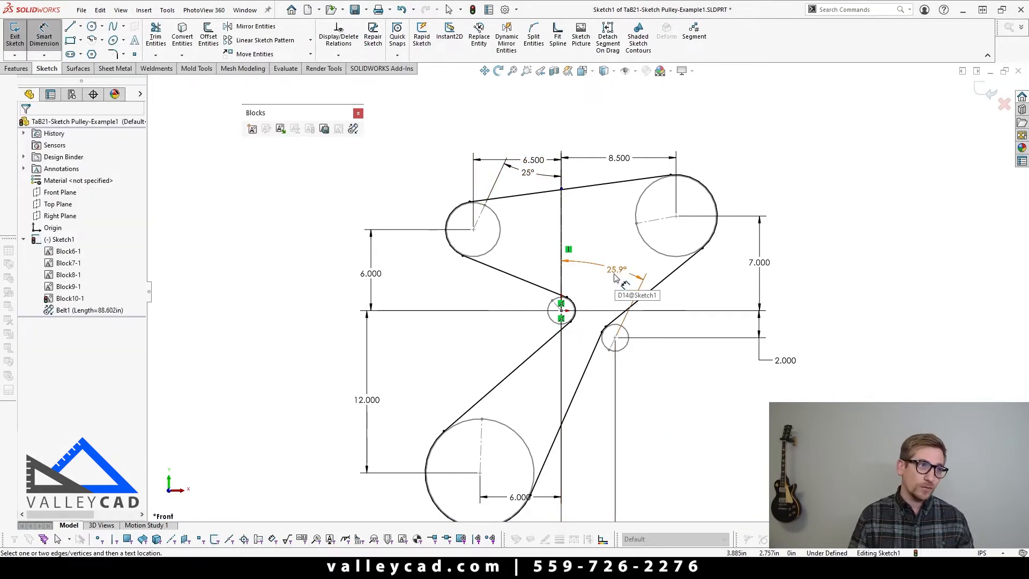
left_click(528, 172)
key("Delete")
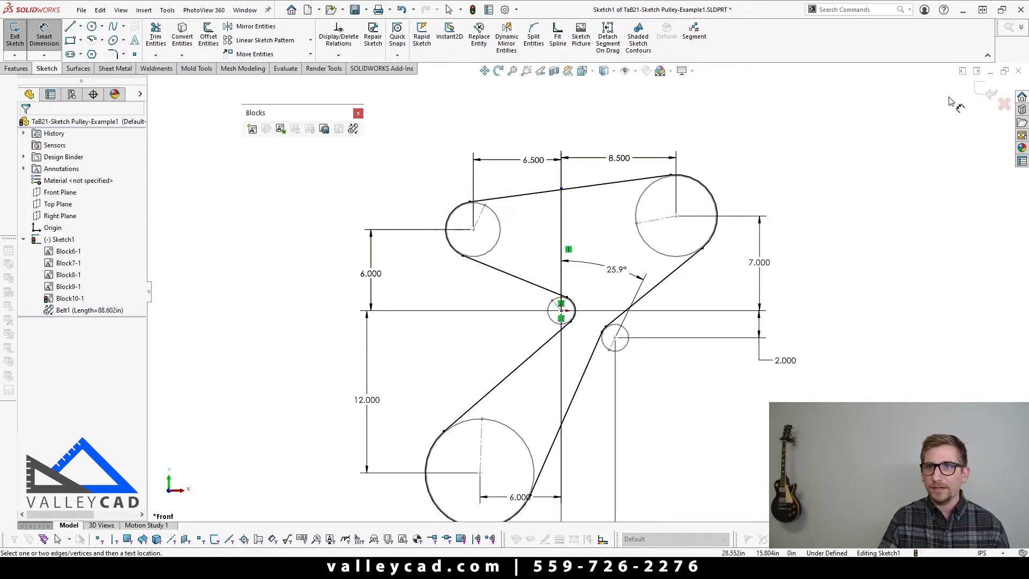
Exit the sketch and try to rotate the large lower pulley from outside it.
left_click(988, 92)
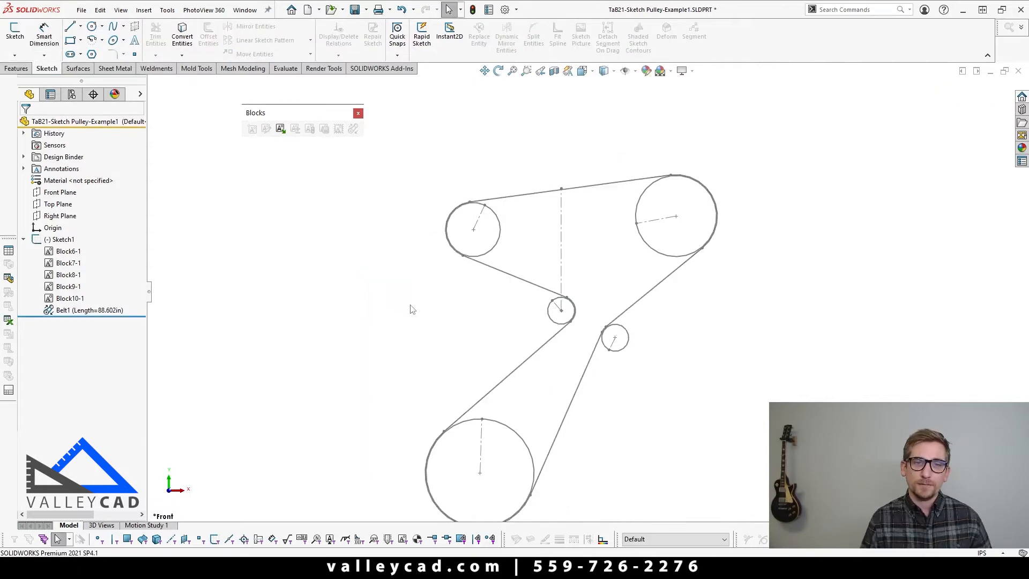
left_click(515, 381)
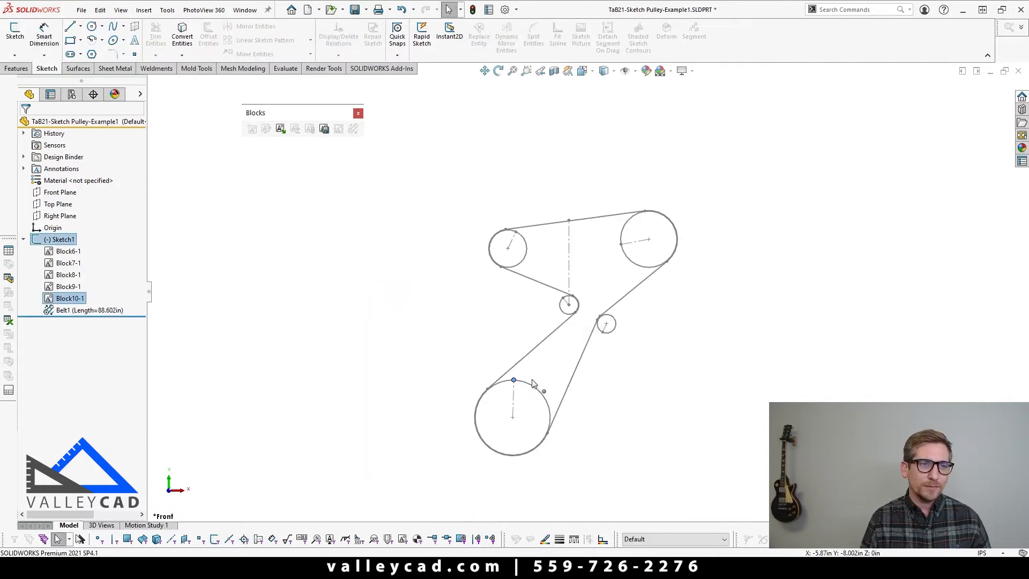
left_click(394, 323)
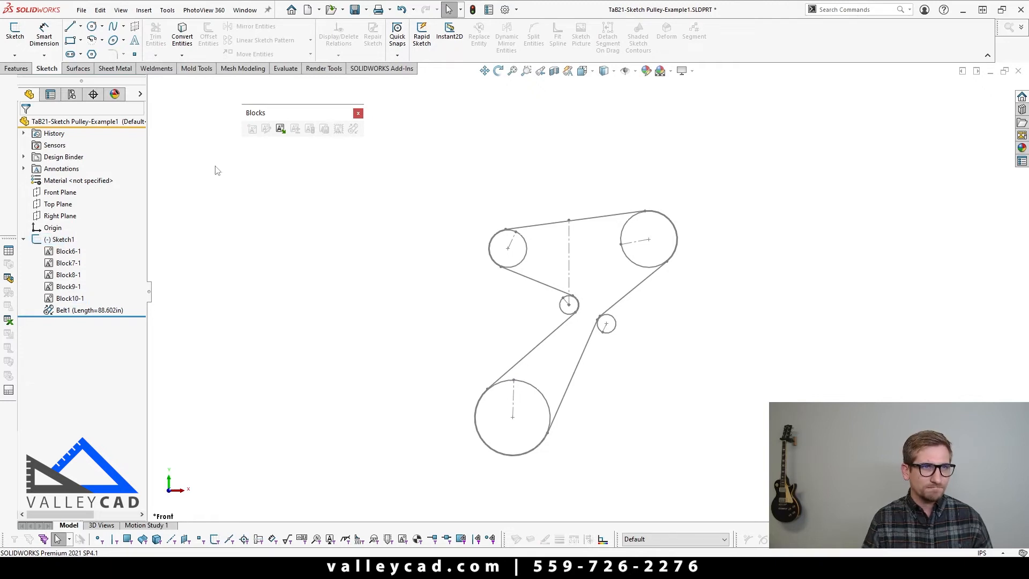
Turn on Instant3D and rotate the large lower pulley counter-clockwise from outside the sketch by its radius line's endpoint.
left_click(16, 71)
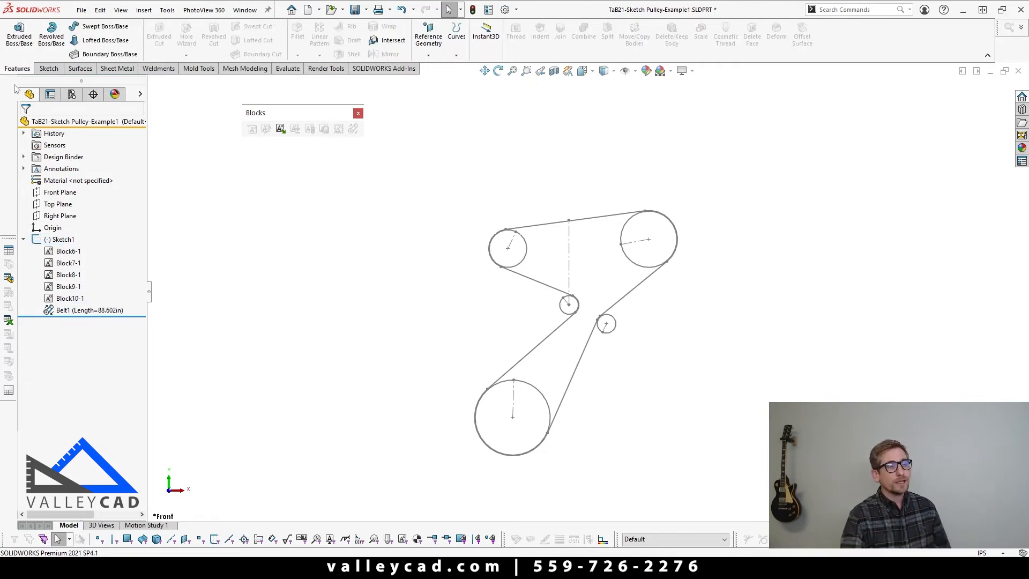
left_click(486, 32)
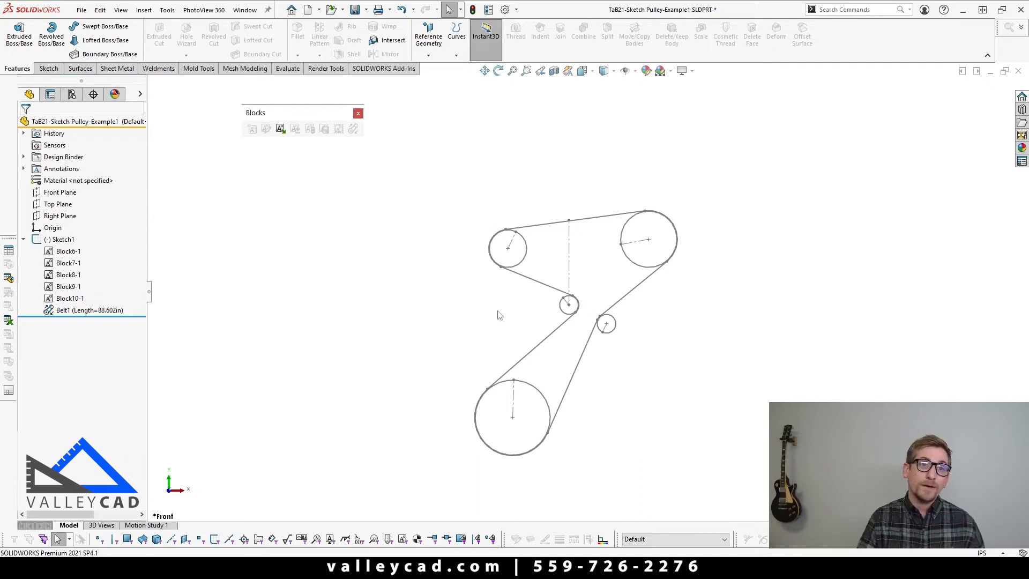
mouse_move(513, 382)
left_mouse_down()
mouse_move(552, 415)
mouse_move(518, 476)
mouse_move(458, 423)
mouse_move(528, 352)
mouse_move(479, 372)
left_mouse_up()
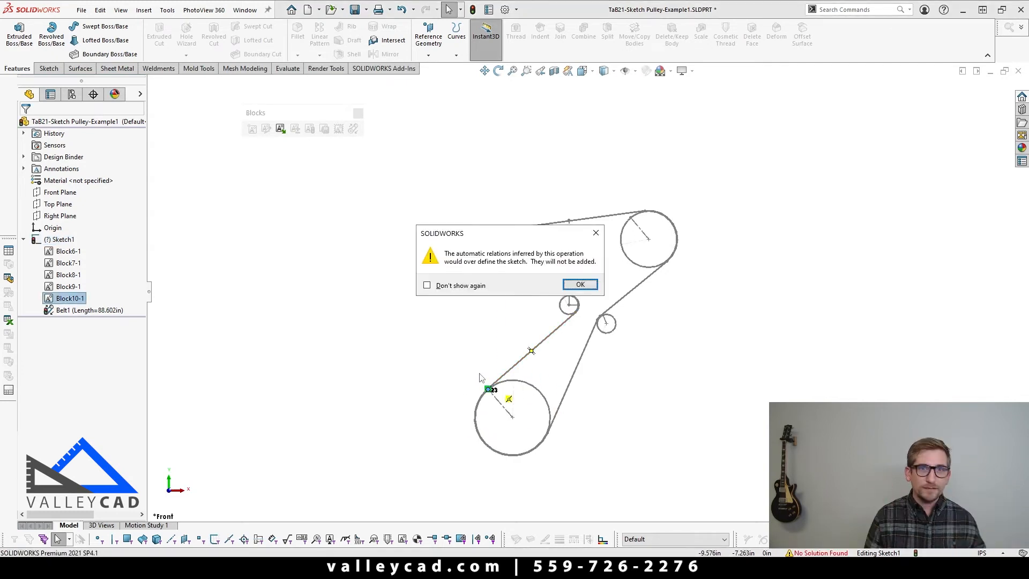
left_click(581, 284)
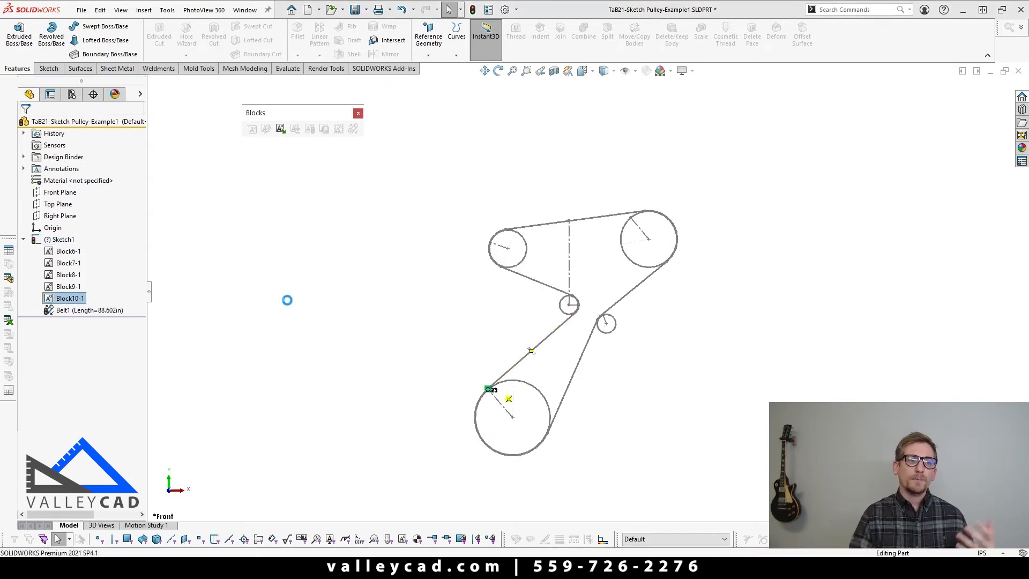
left_click(273, 361)
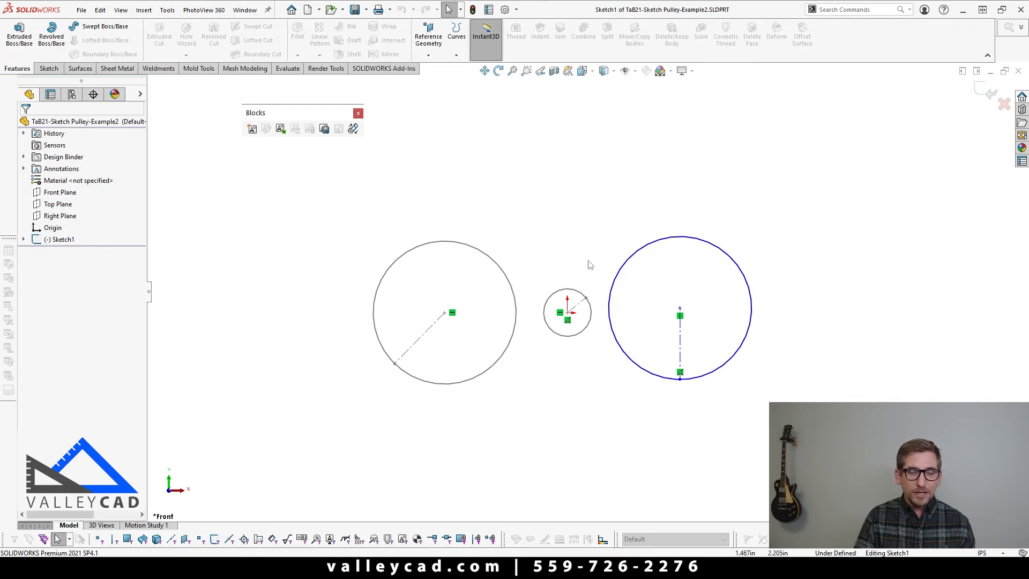
Check the existing relations of the small centre block and the large left block in the Pulley-Example2 sketch.
left_click(505, 274)
left_click(555, 297)
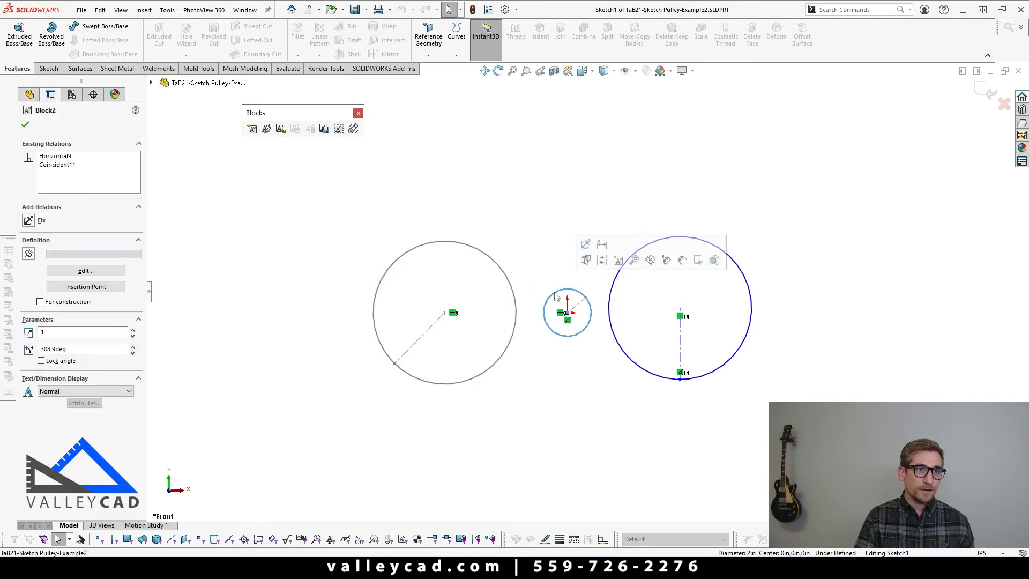
left_click(509, 280)
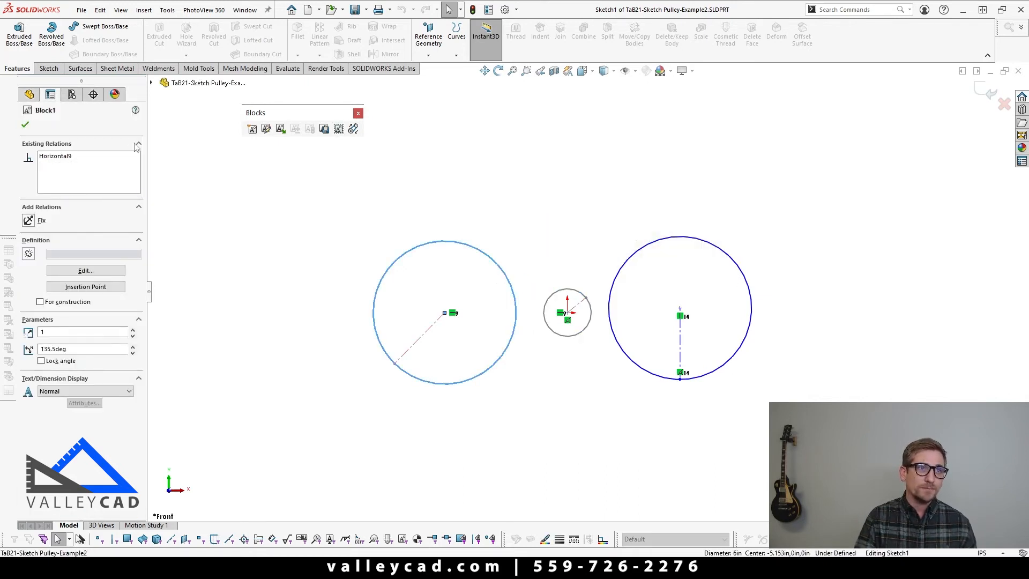
left_click(362, 425)
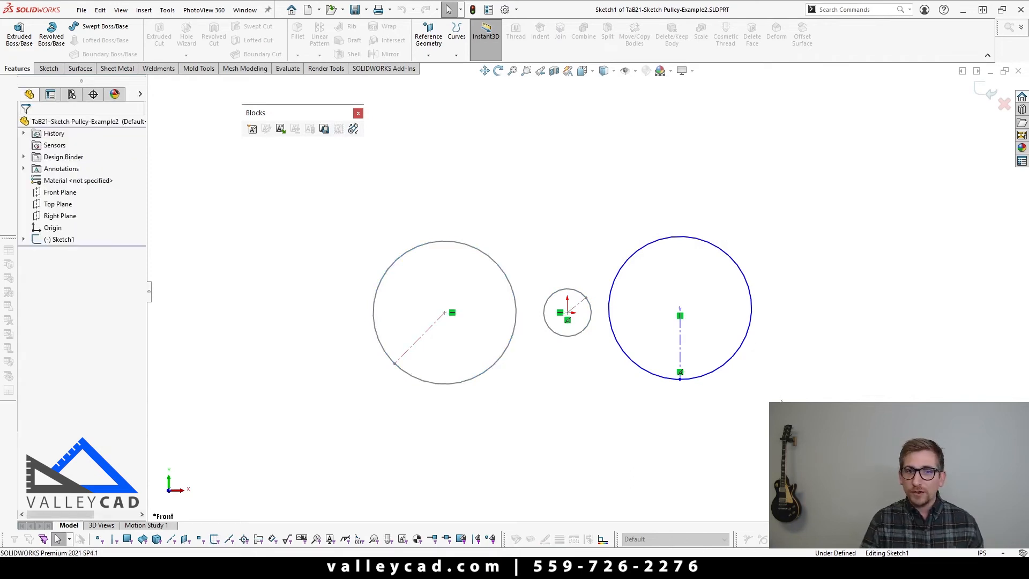
Make a block from the right circle and its vertical construction line, keeping the default insertion point, and deselect it.
left_click_drag(781, 401, 628, 197)
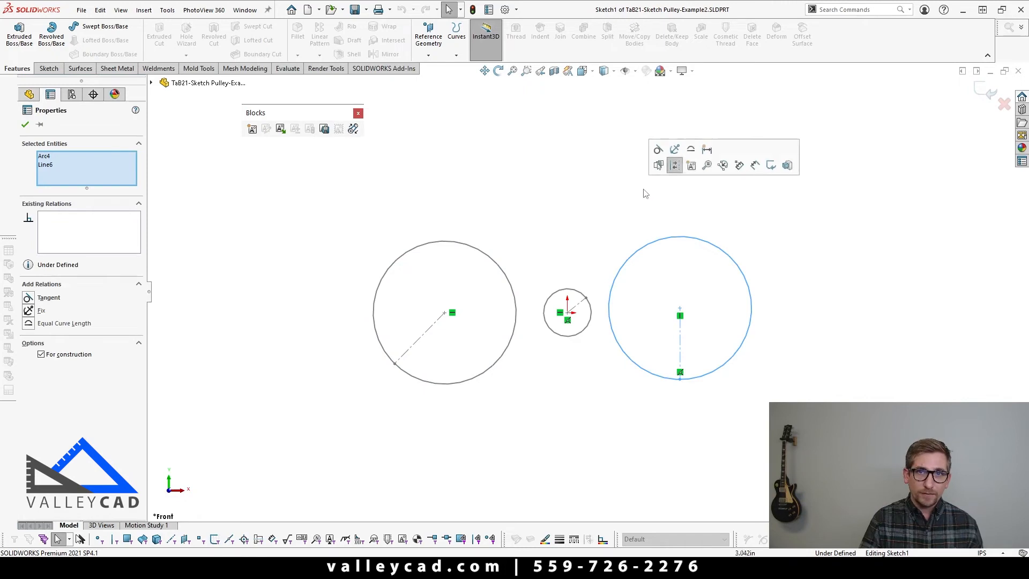
left_click(681, 214)
left_click_drag(813, 430, 643, 200)
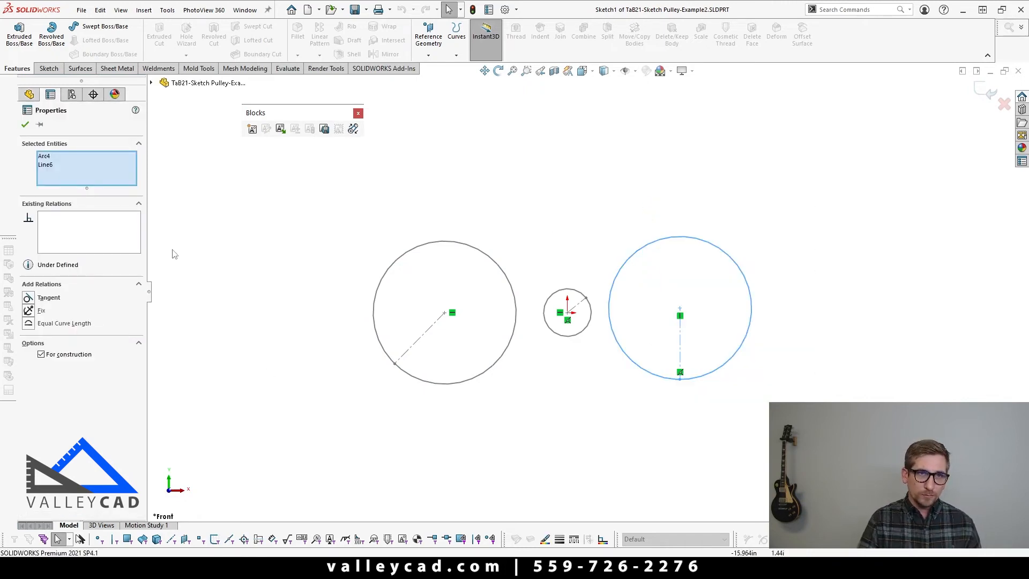
right_click(643, 373)
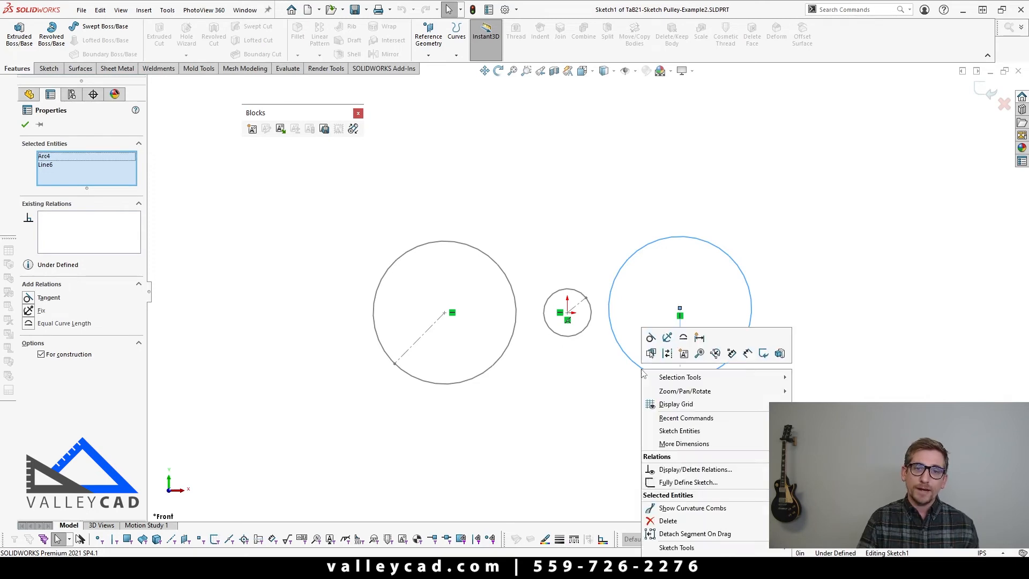
left_click(683, 353)
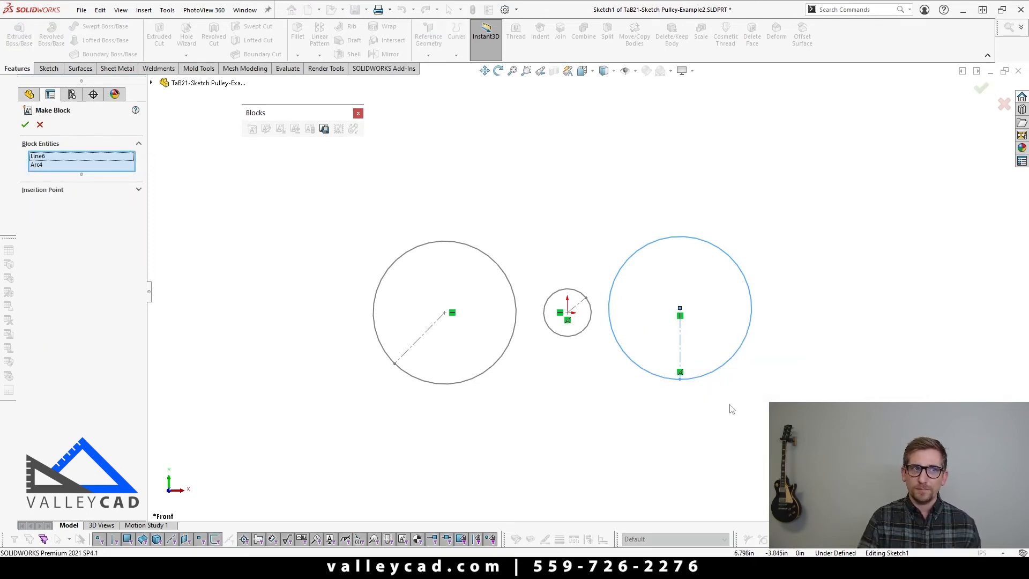
left_click(74, 195)
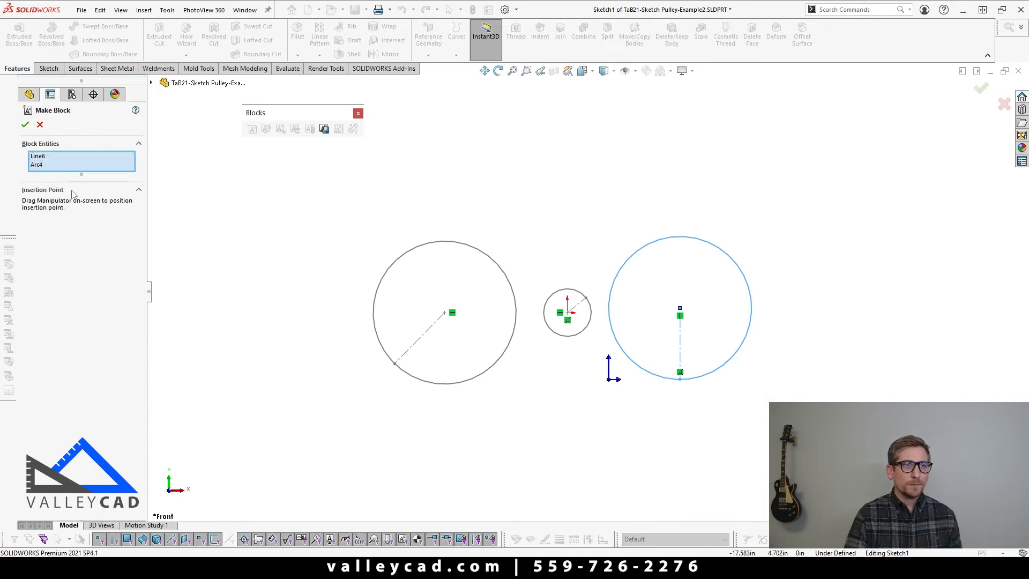
left_click(25, 124)
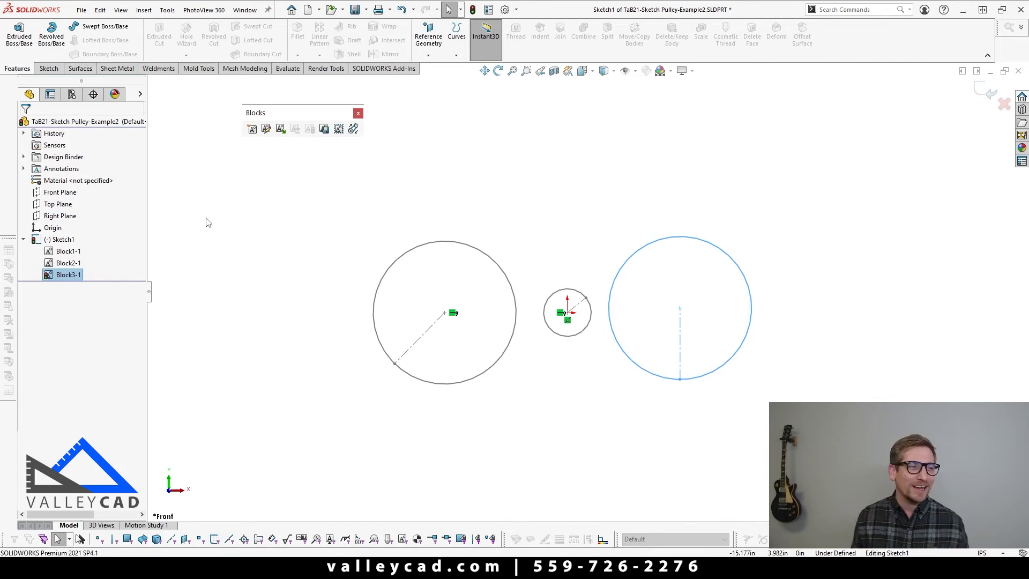
left_click(512, 179)
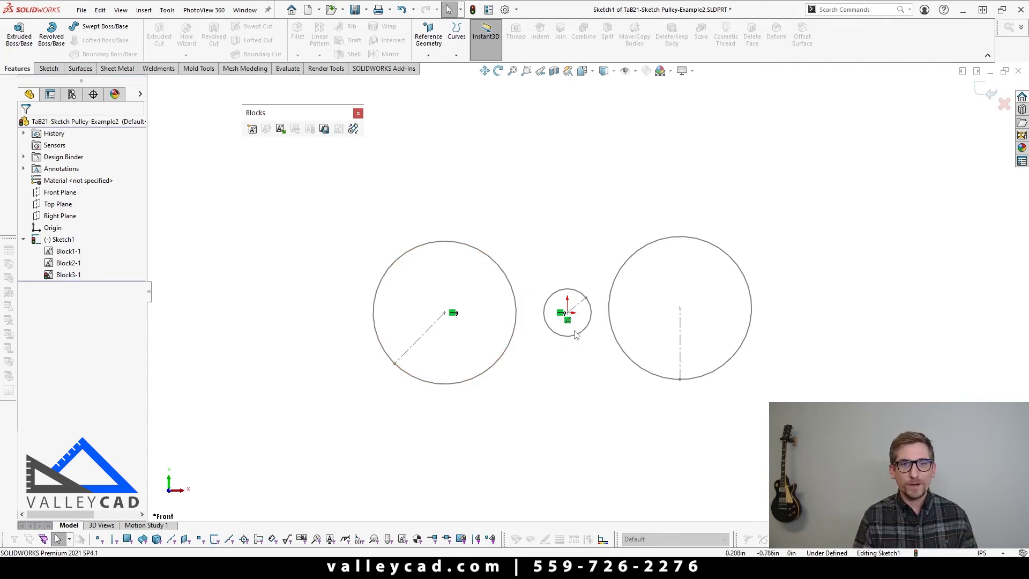
Rotate the small centre block to about 30.25° to check that it turns independently of the large left block.
left_click(591, 301)
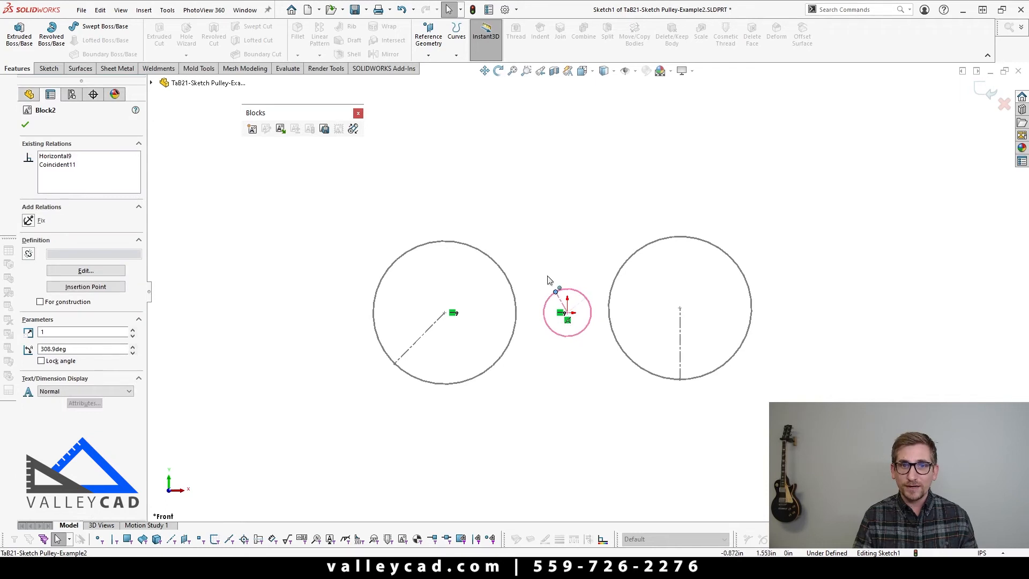
mouse_move(547, 276)
left_mouse_down()
mouse_move(575, 293)
mouse_move(553, 292)
left_mouse_up()
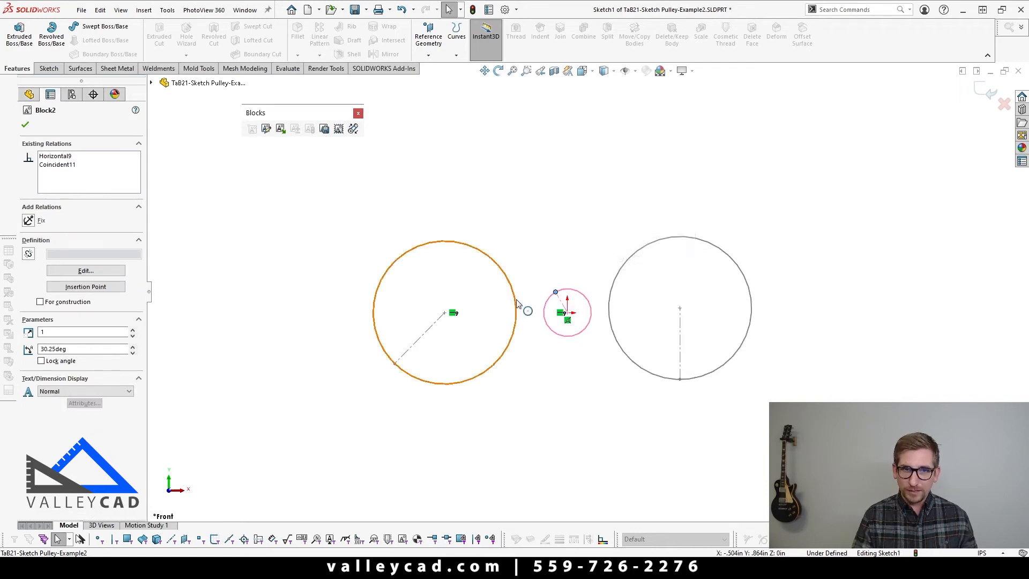
left_click(517, 304)
left_click(616, 466)
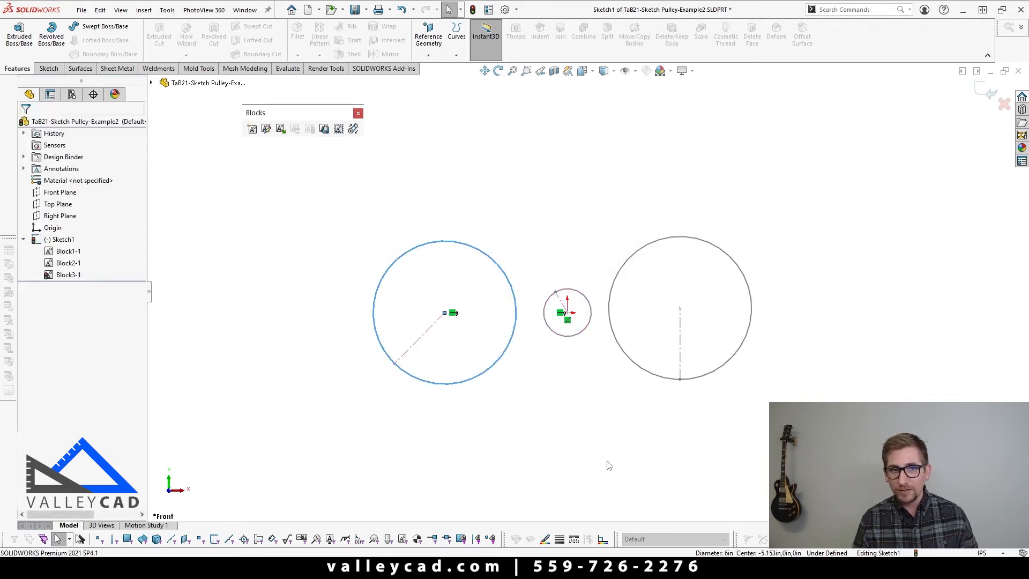
Engage the large left block with the small centre block by adding a Traction relation between their circles.
left_click(516, 302)
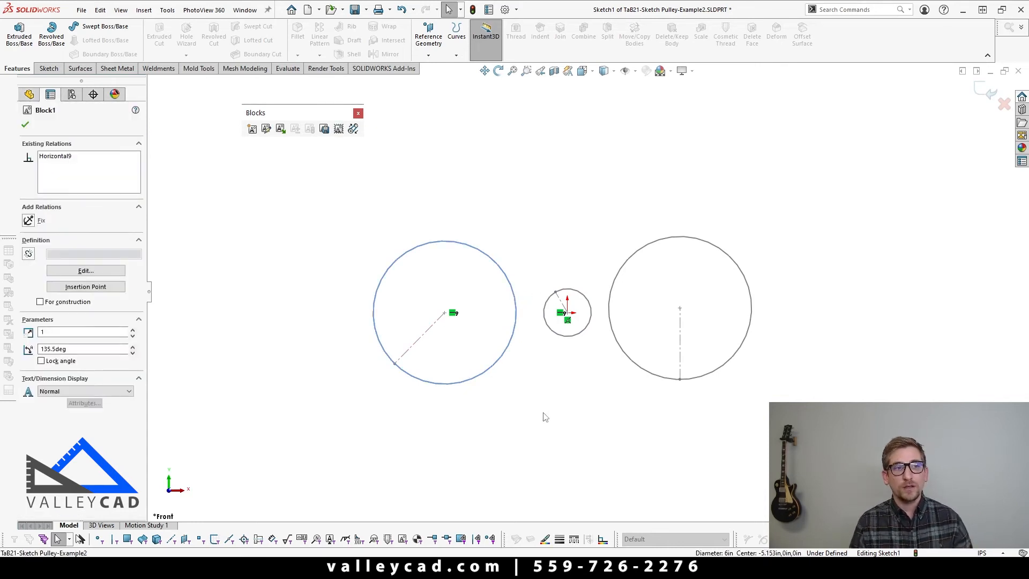
left_click(549, 331, "ctrl")
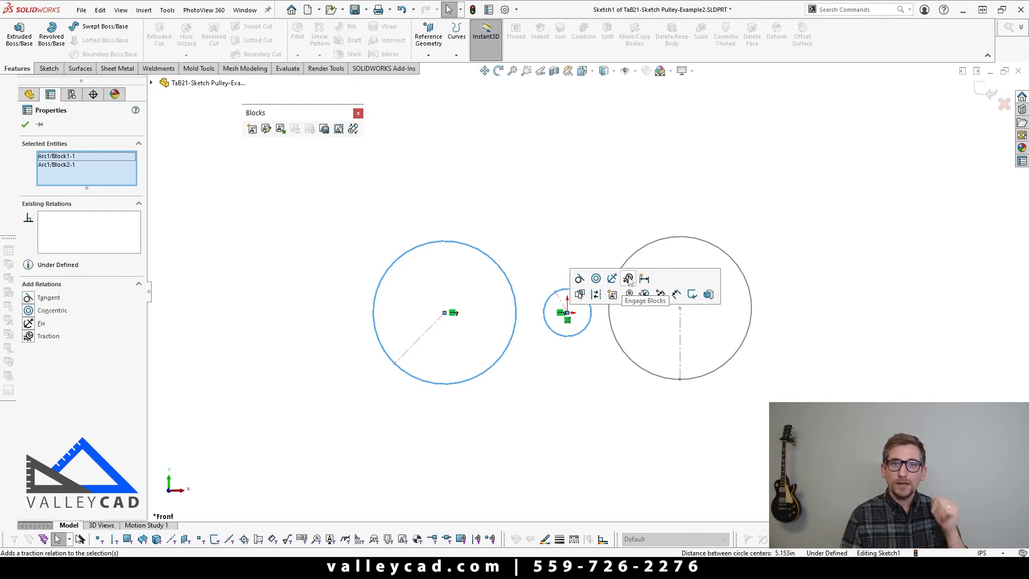
left_click(29, 337)
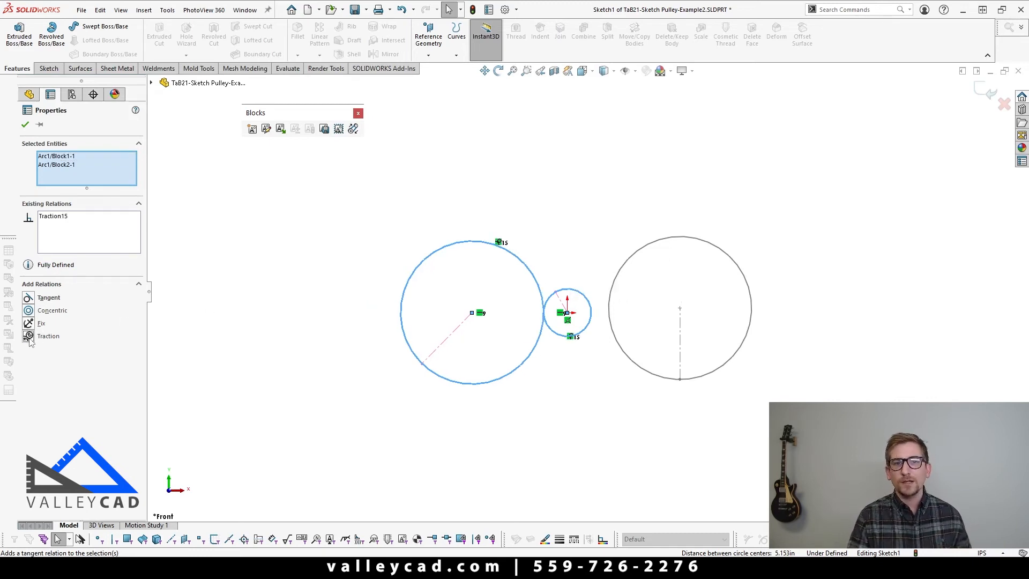
left_click(287, 379)
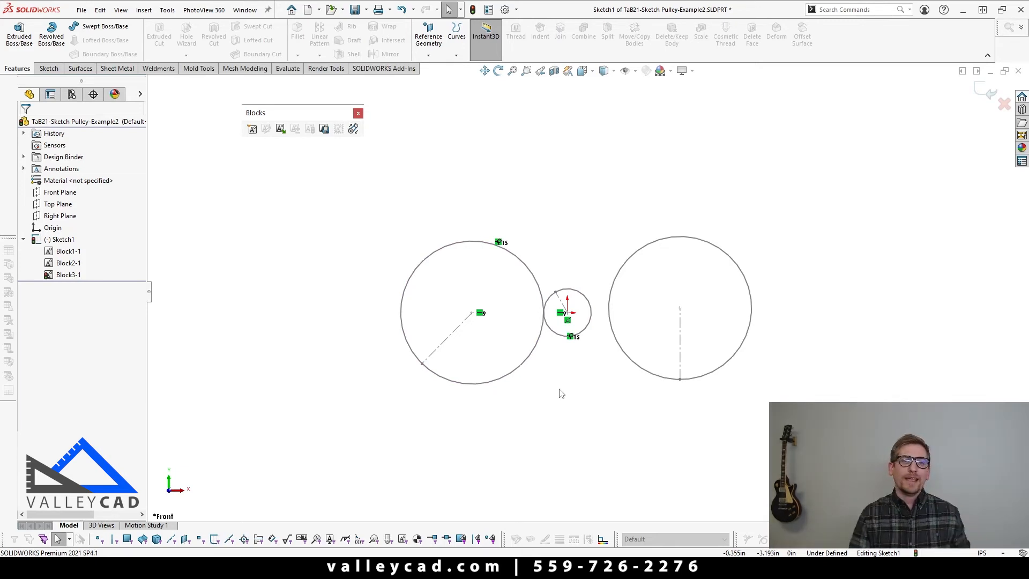
Rotate the large left block to about 354°, and try turning the small centre block by its radius line's endpoint.
left_click_drag(422, 363, 512, 254)
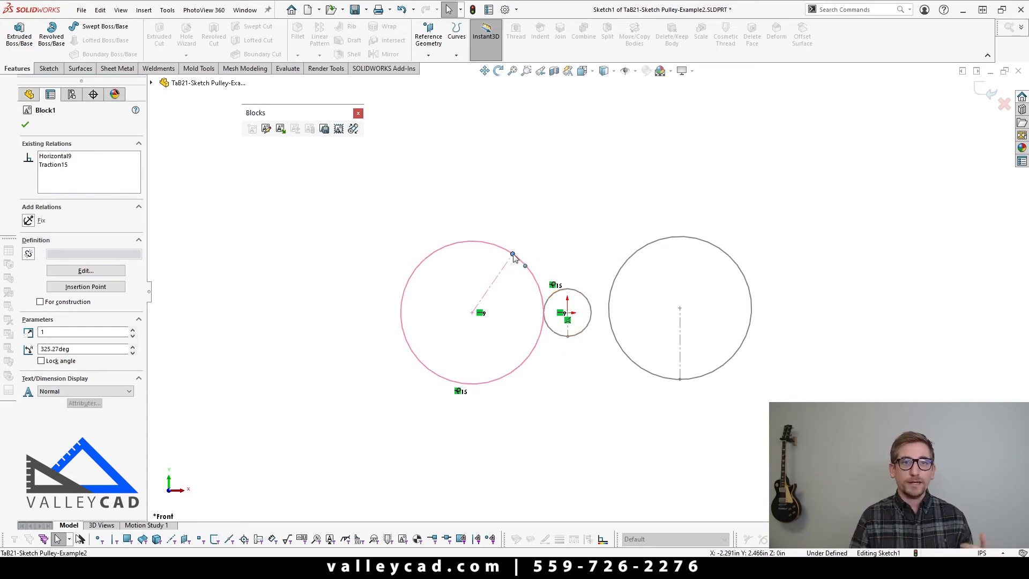
left_click_drag(512, 255, 480, 254)
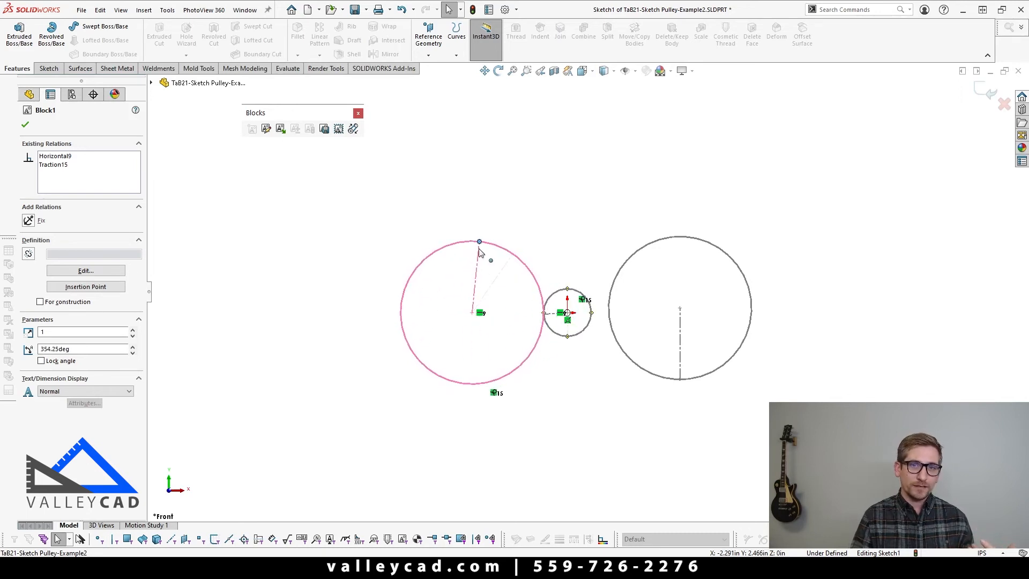
left_click_drag(544, 313, 513, 317)
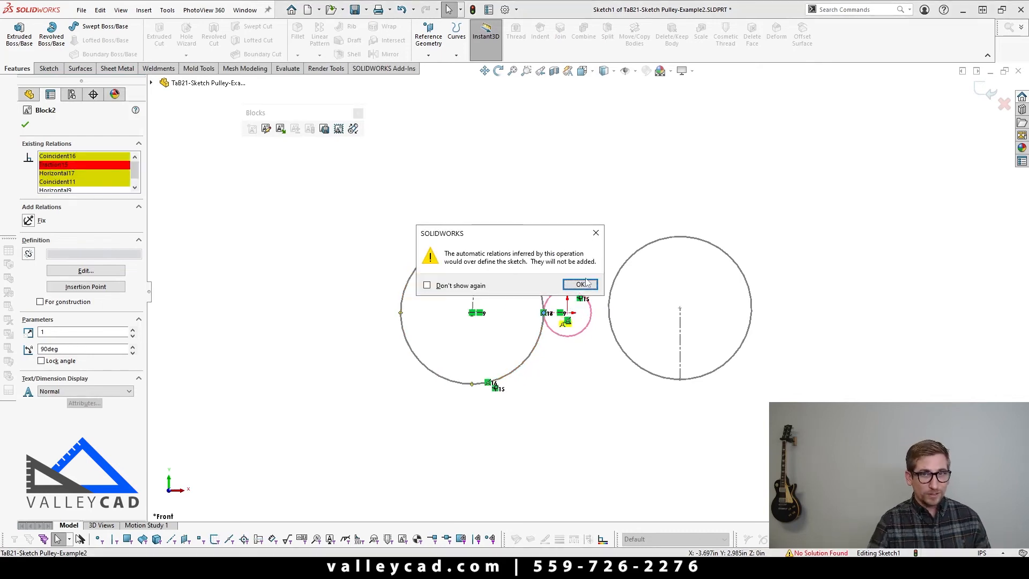
left_click(580, 285)
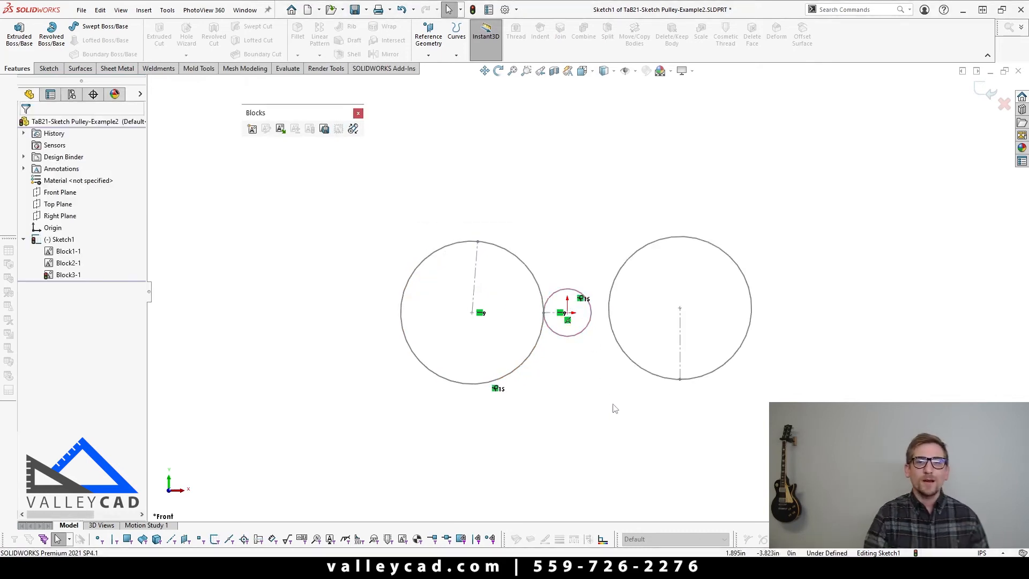
Engage the large right block with the small centre block through a traction relation between their circles.
left_click(617, 346)
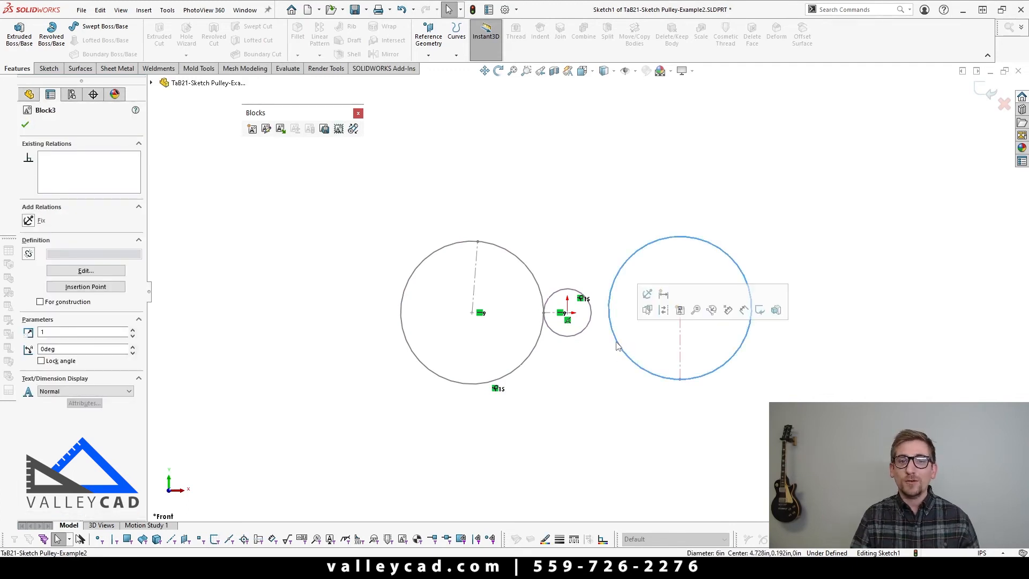
left_click(588, 331, "ctrl")
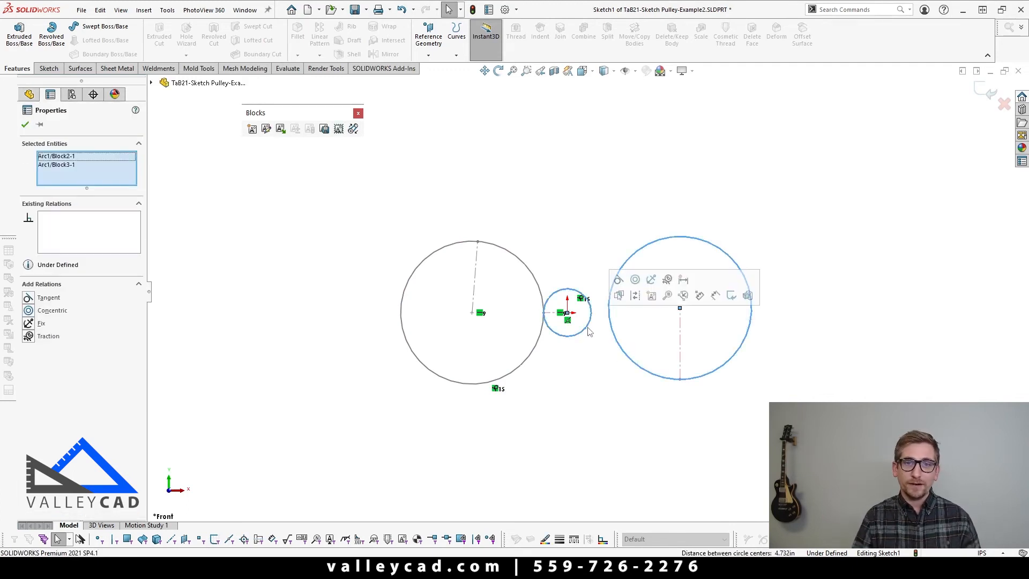
left_click(667, 281)
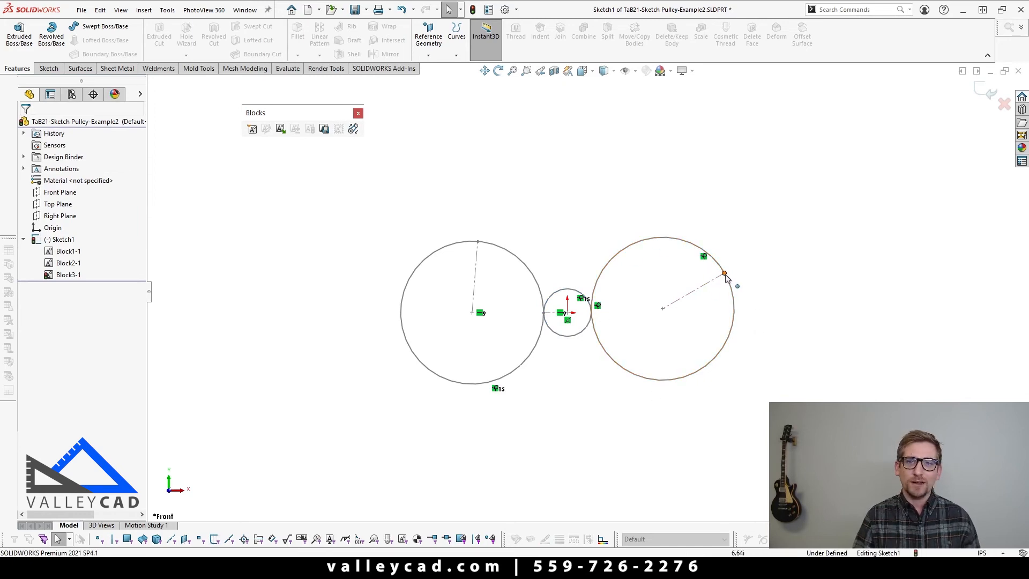
Turn the large right block and the small centre block by their edges to check that all three engaged blocks drive each other.
left_click(728, 288)
mouse_move(728, 288)
left_mouse_down()
mouse_move(718, 343)
mouse_move(749, 316)
mouse_move(740, 294)
left_mouse_up()
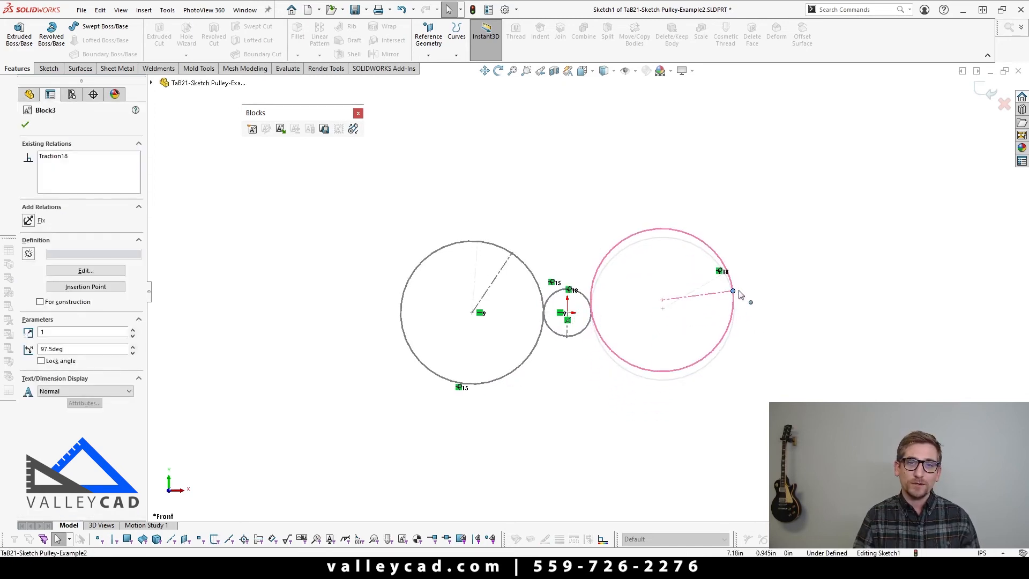
left_click_drag(585, 296, 570, 256)
left_click(708, 417)
left_click_drag(738, 313, 737, 344)
left_click(783, 394)
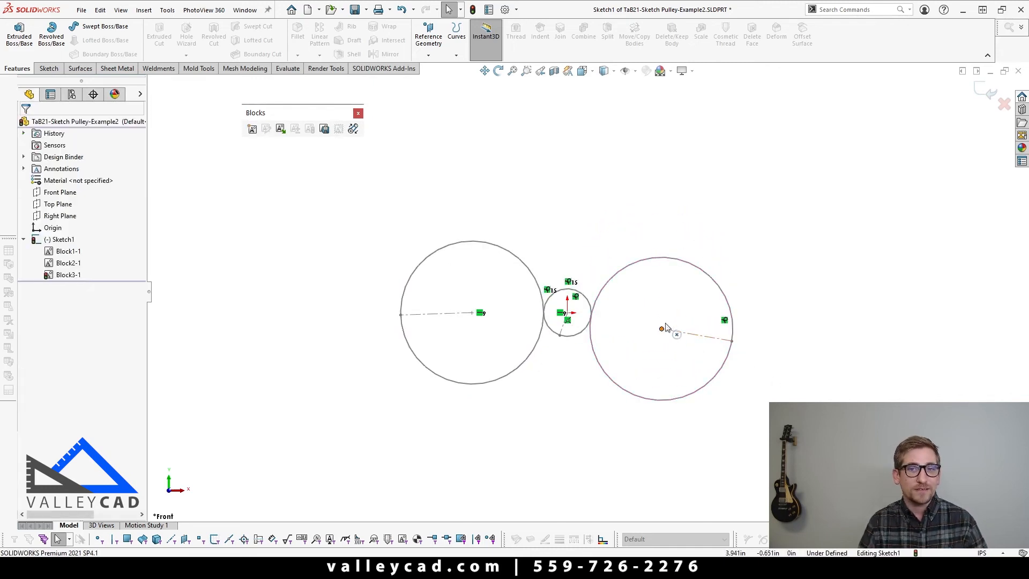
Roll the large right block around the small centre block by its centre point, leaving it diagonally below the small block.
left_click_drag(666, 326, 588, 415)
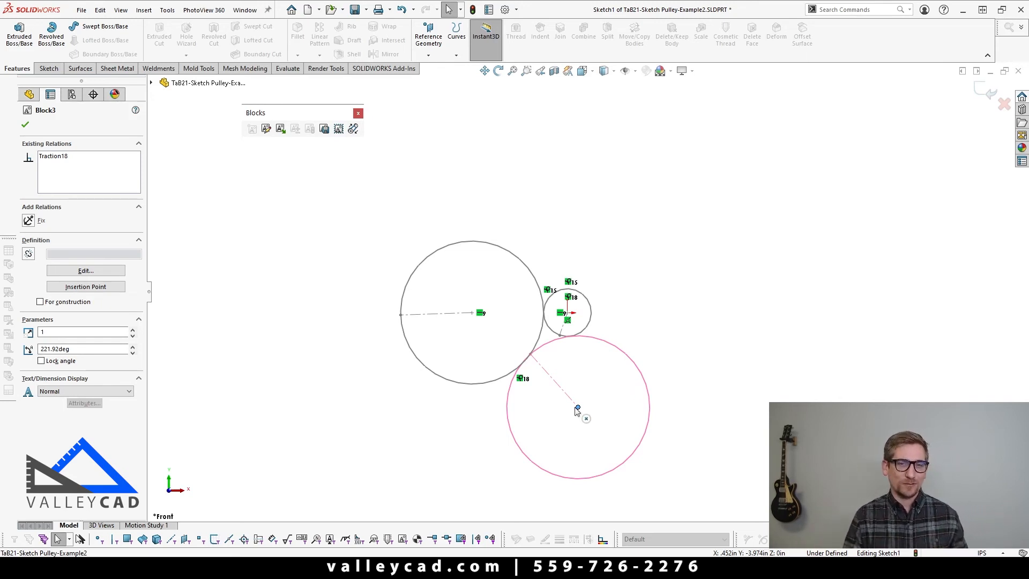
left_click_drag(575, 410, 650, 334)
left_click(590, 406)
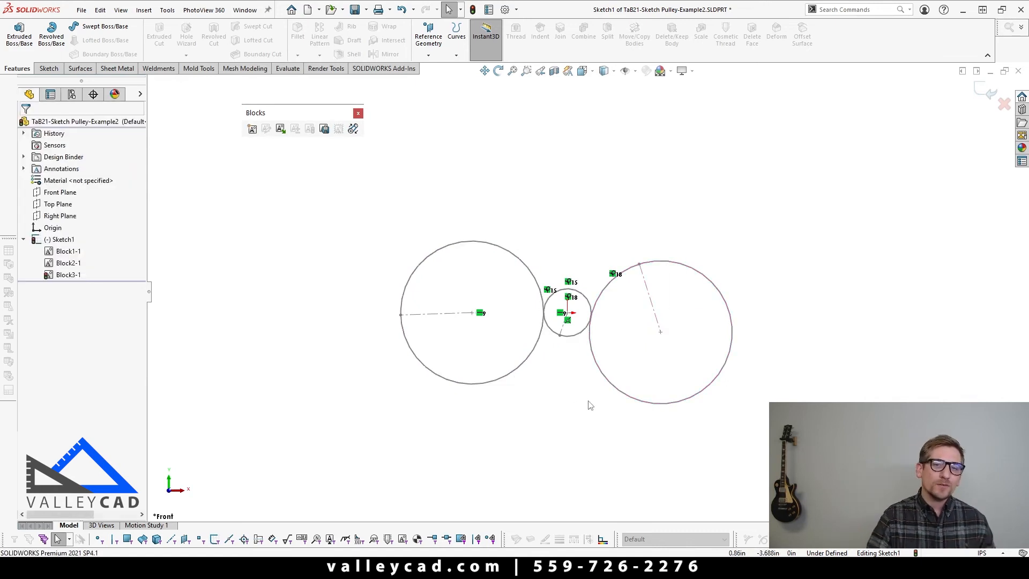
left_click(660, 330)
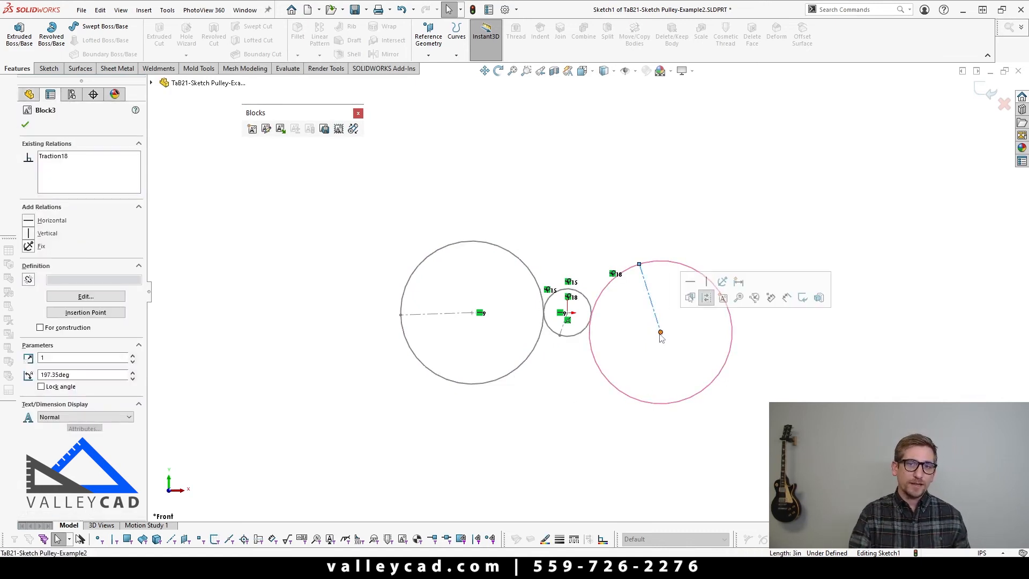
left_click_drag(660, 332, 633, 411)
left_click(482, 489)
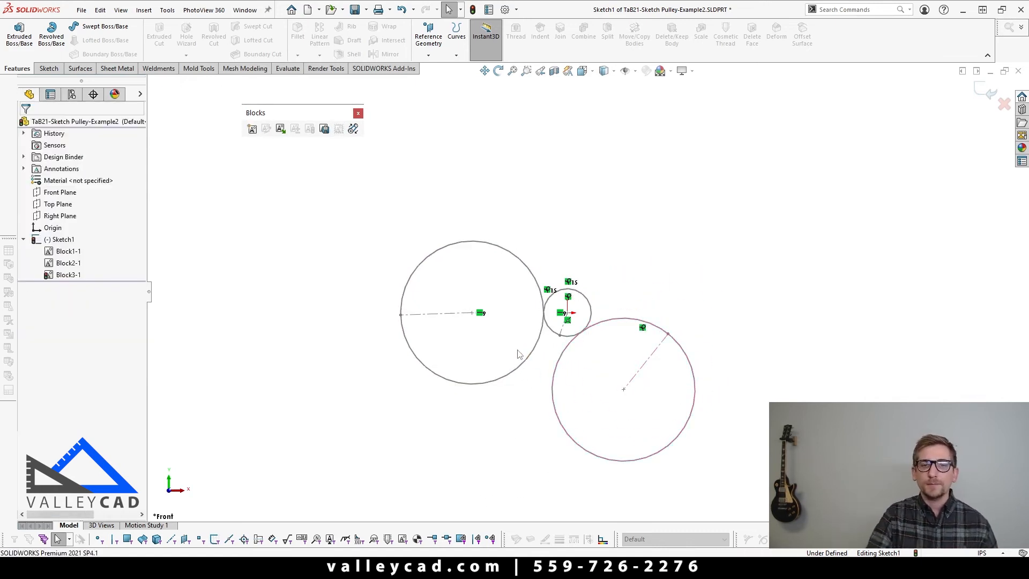
Engage the two large blocks with each other through a traction relation, and try to rotate the lower block.
left_click(533, 364)
left_click(553, 388, "ctrl")
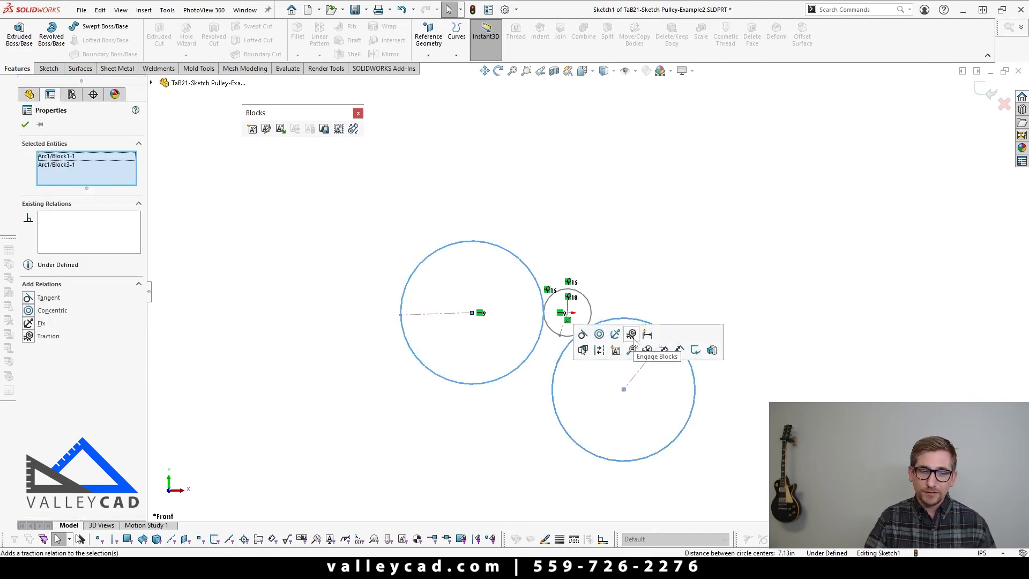
left_click(631, 334)
left_click(726, 384)
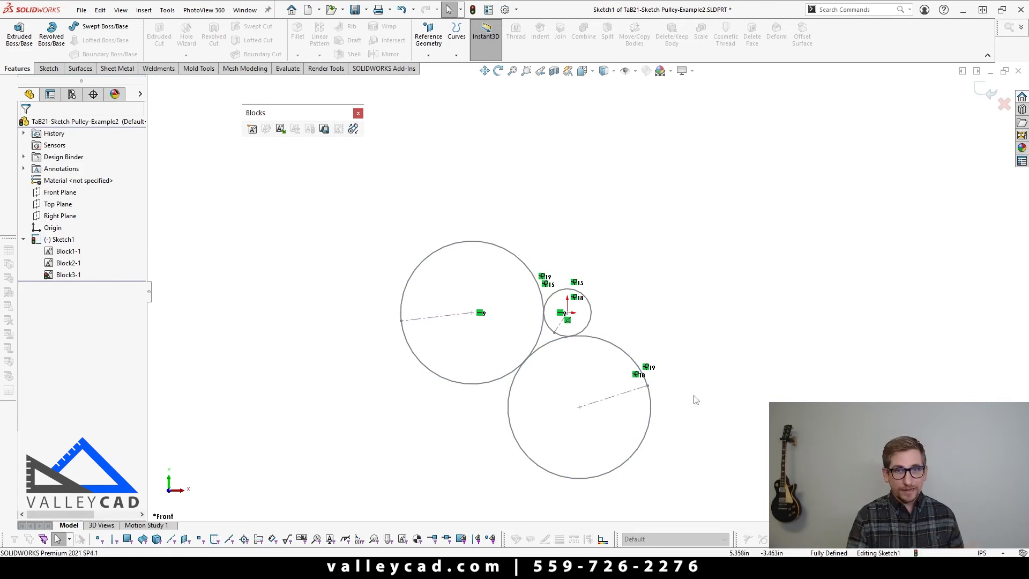
left_click(651, 395)
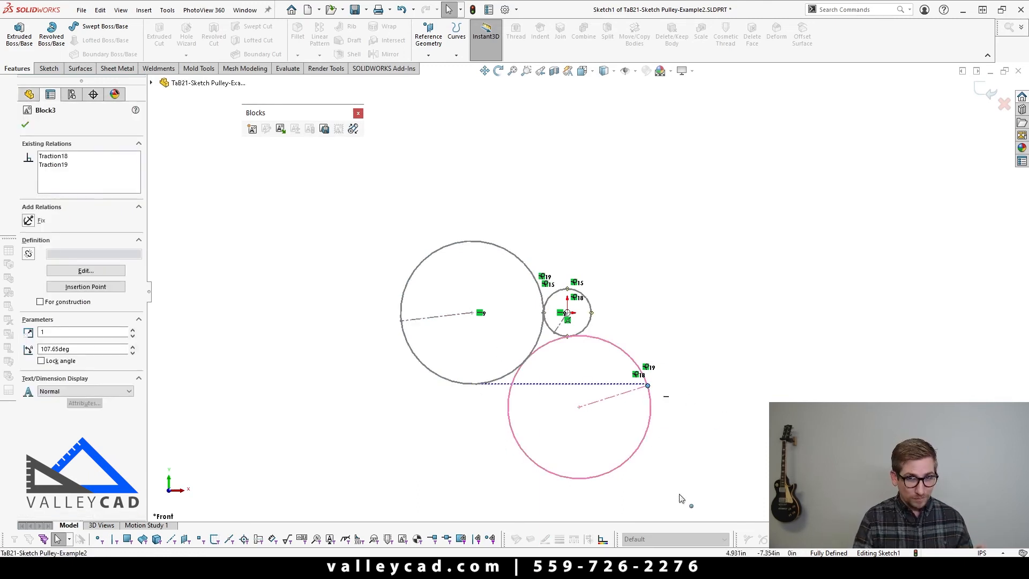
left_click(706, 410)
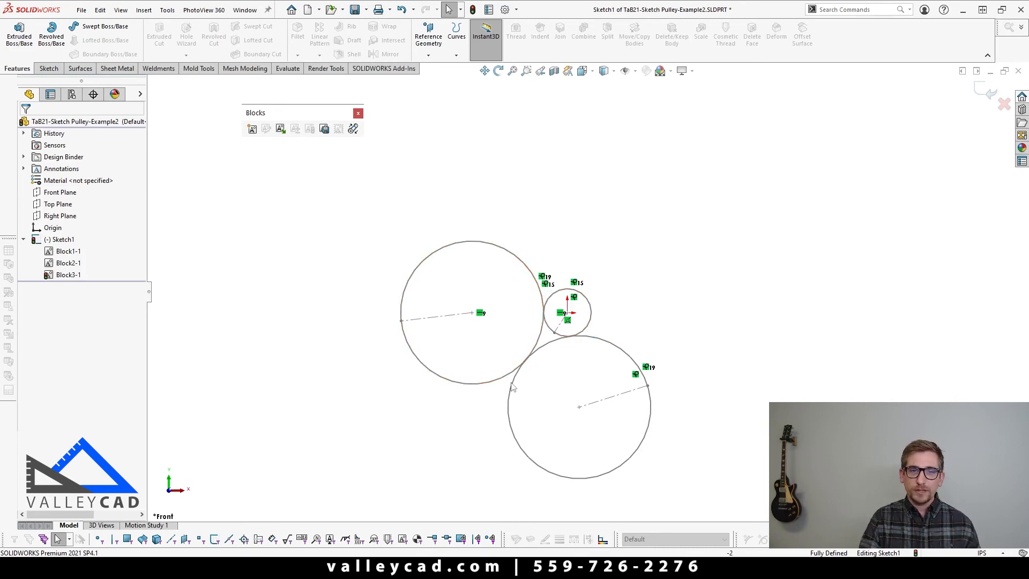
Delete the traction relation between the two large blocks.
left_click(590, 328)
left_click(637, 370, "ctrl")
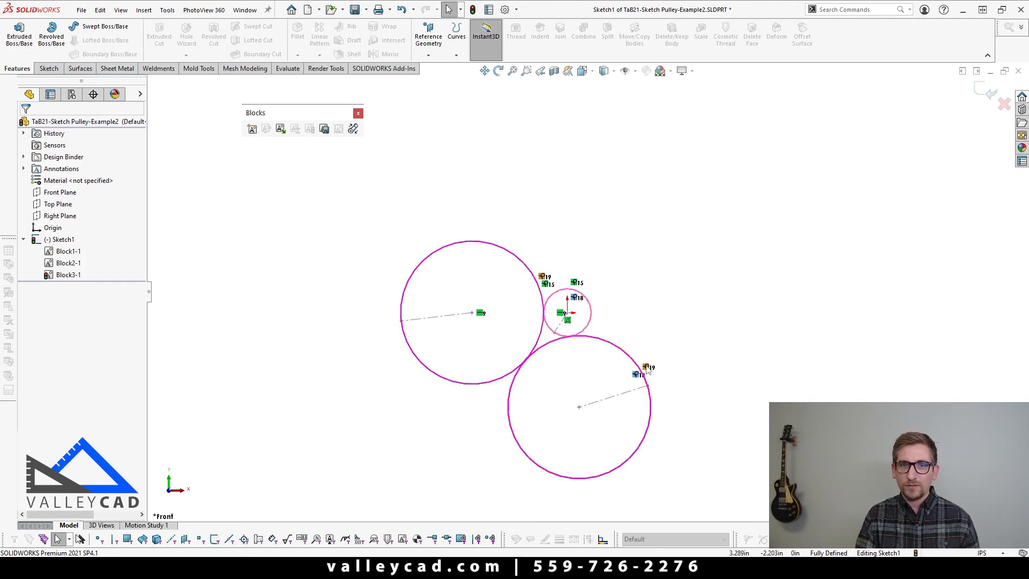
left_click(647, 366)
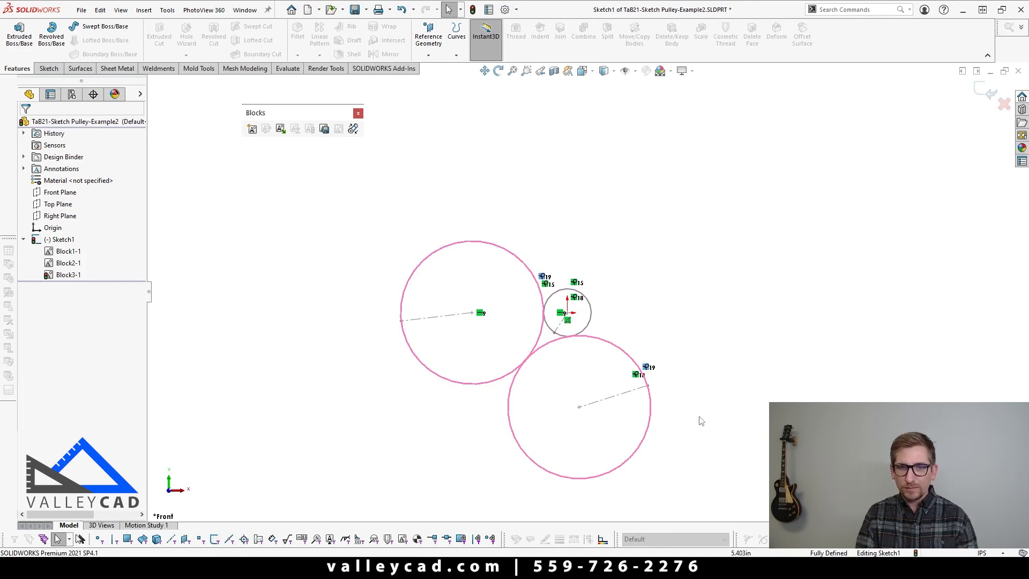
key("Delete")
Constrain the free large block's centre vertically to the small centre block's insertion point.
left_click_drag(618, 410, 683, 327)
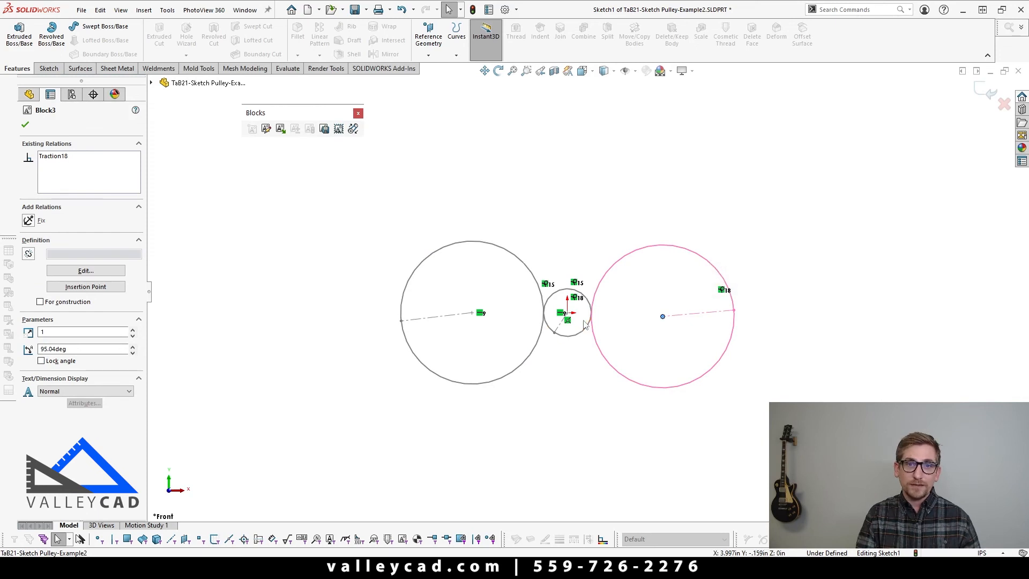
left_click(568, 314, "ctrl")
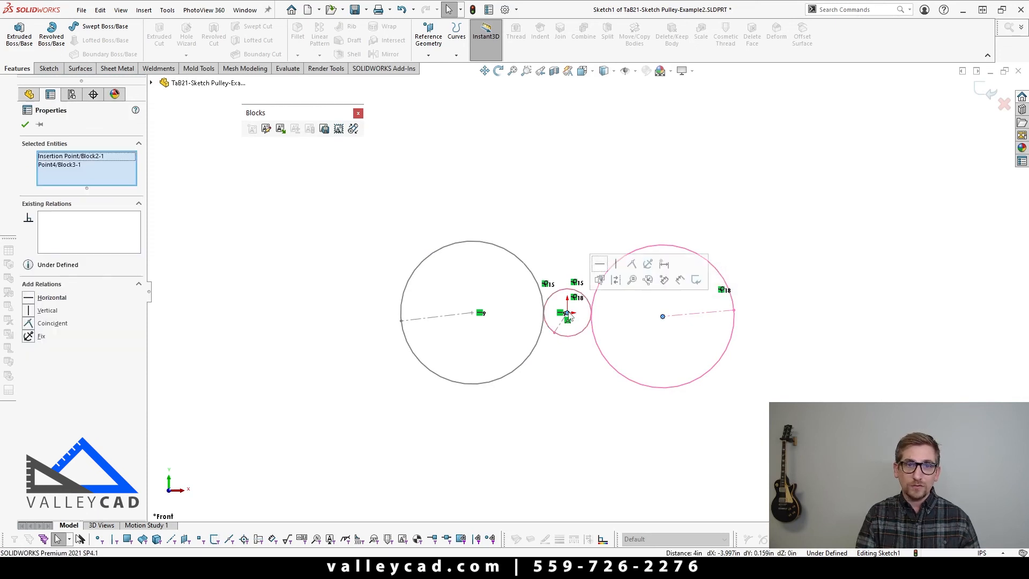
left_click(616, 264)
left_click(709, 367)
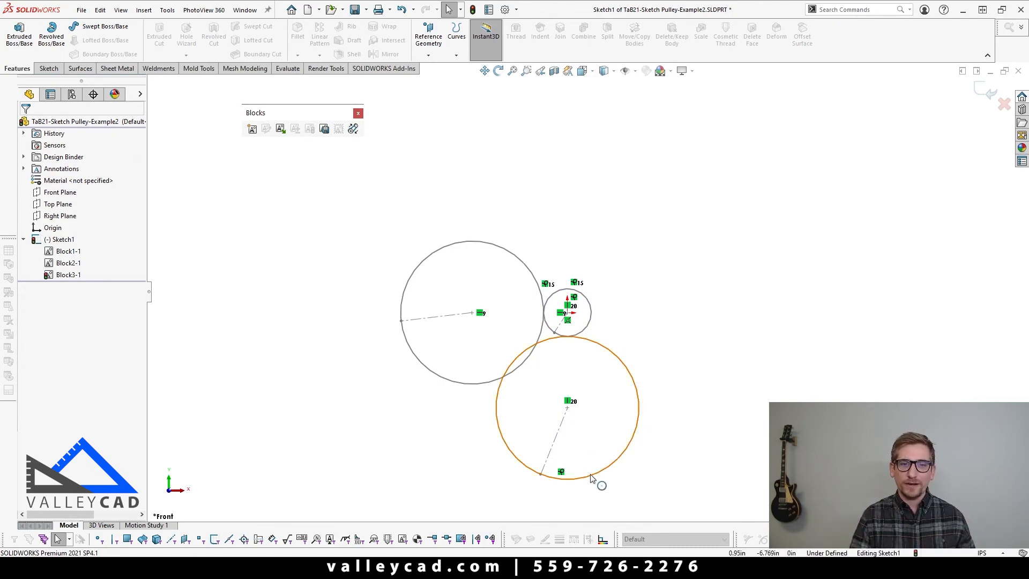
Rotate the large lower block clockwise to check that it drives the small centre block and the large left block.
left_click_drag(596, 479, 524, 462)
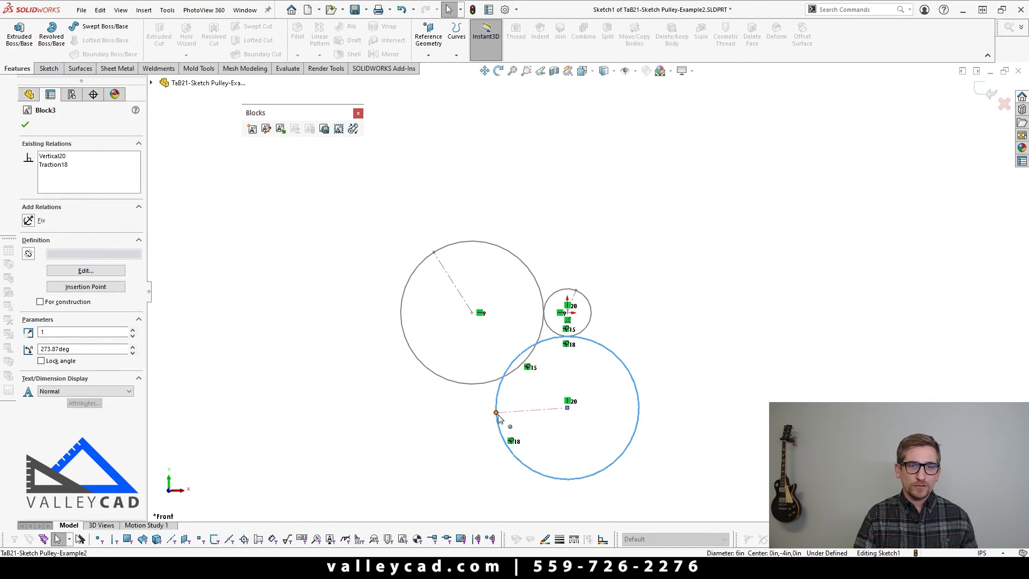
left_click_drag(499, 418, 542, 364)
left_click(826, 369)
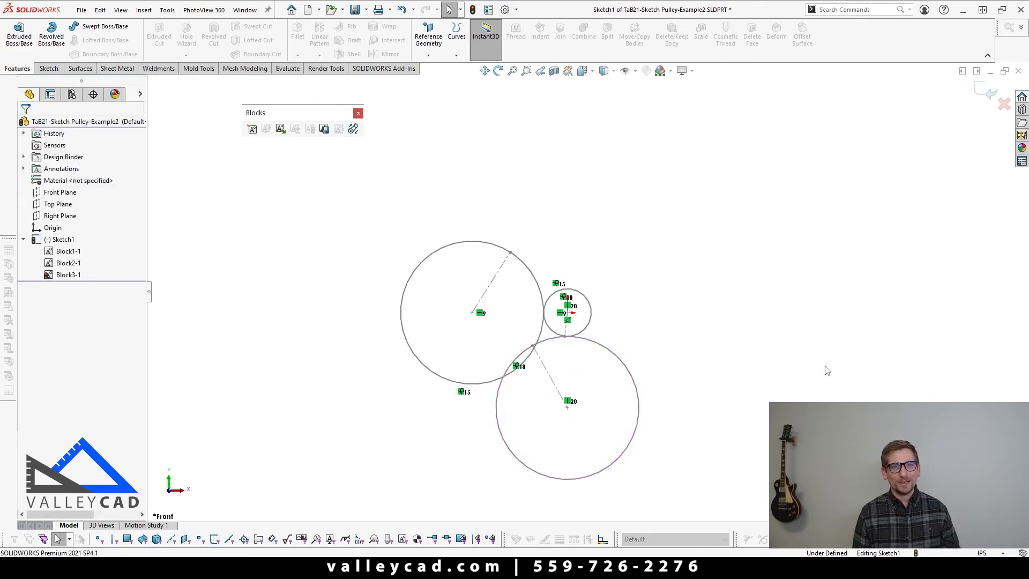